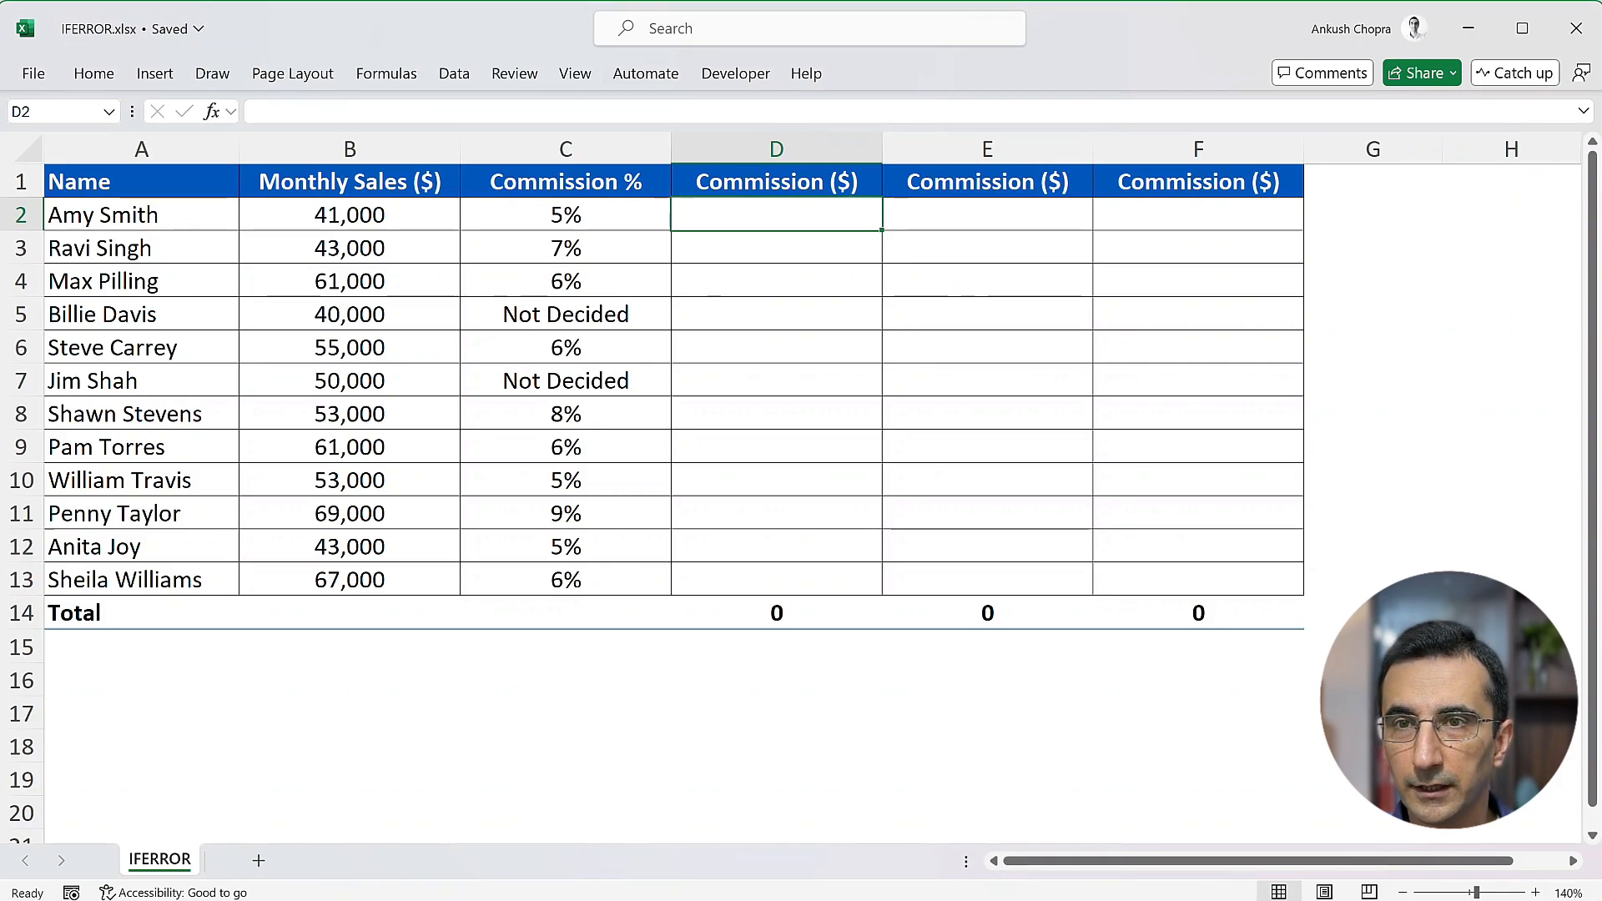
- Calculate each person's commission in column D with =B2*C2 in D2, filled down to D13
{"action": "type", "text": "="}
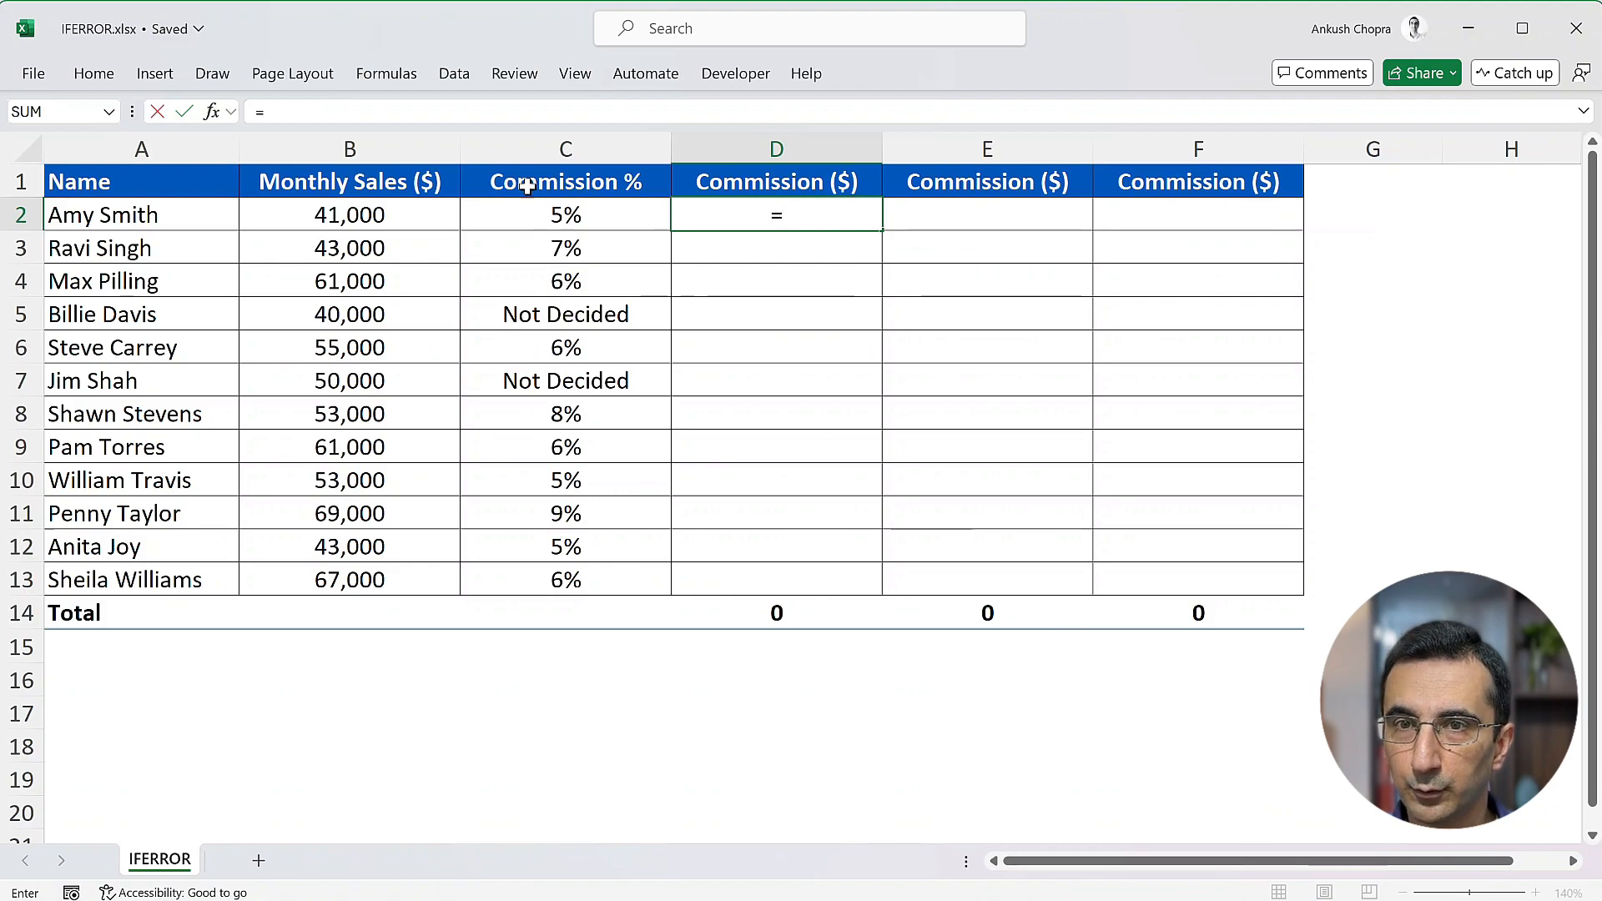
{"action": "left_click", "coordinate": [443, 218]}
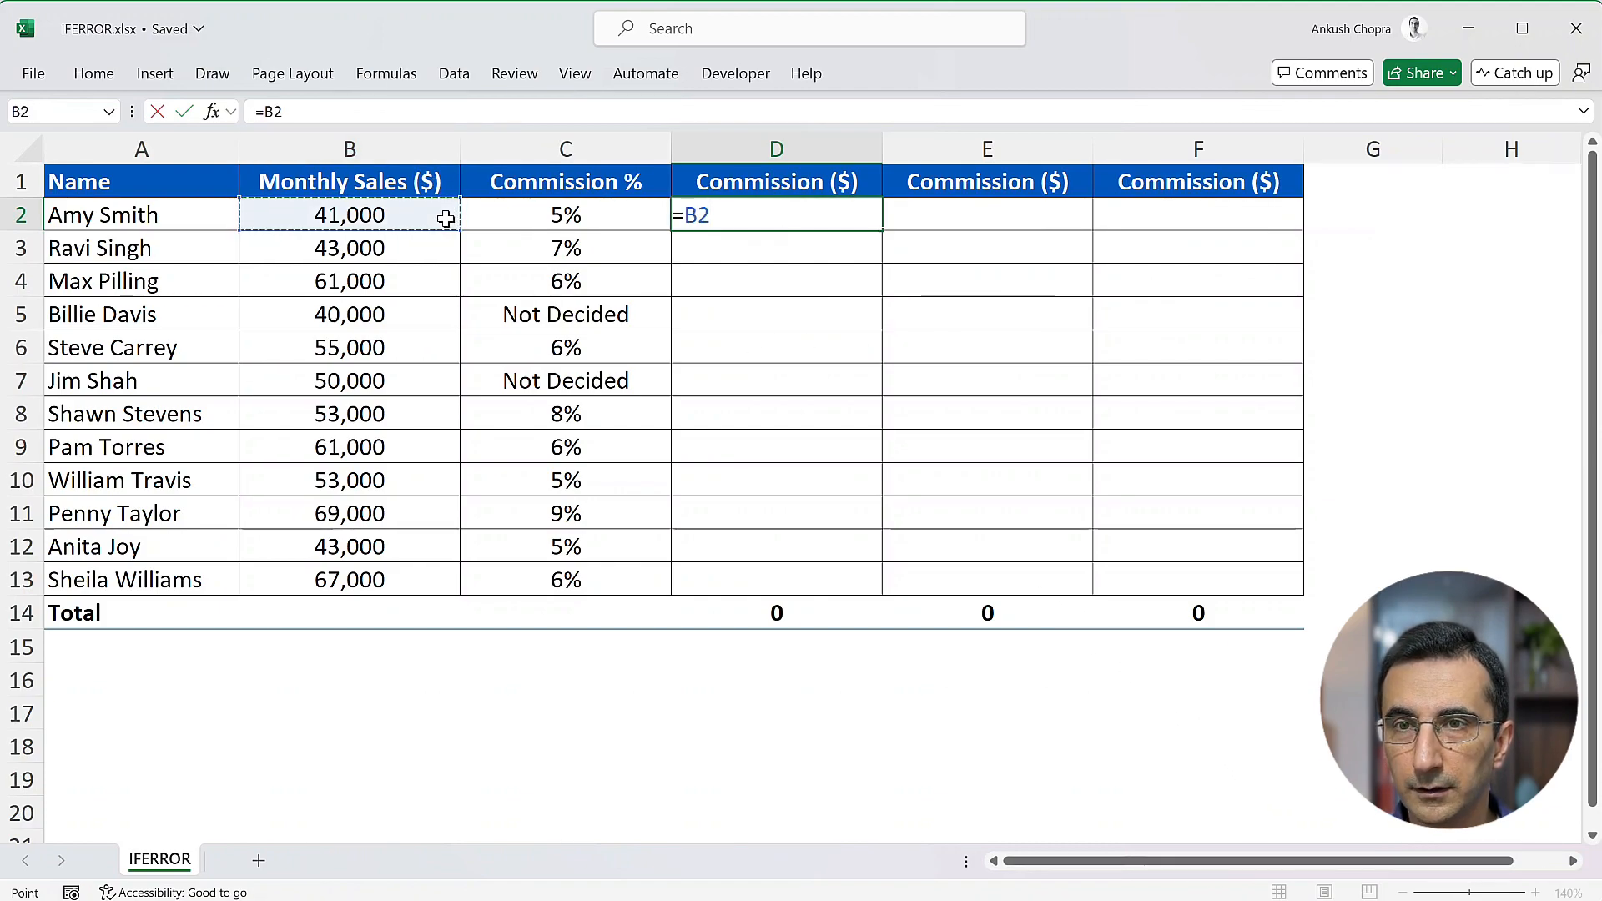
{"action": "type", "text": "*"}
{"action": "left_click", "coordinate": [625, 217]}
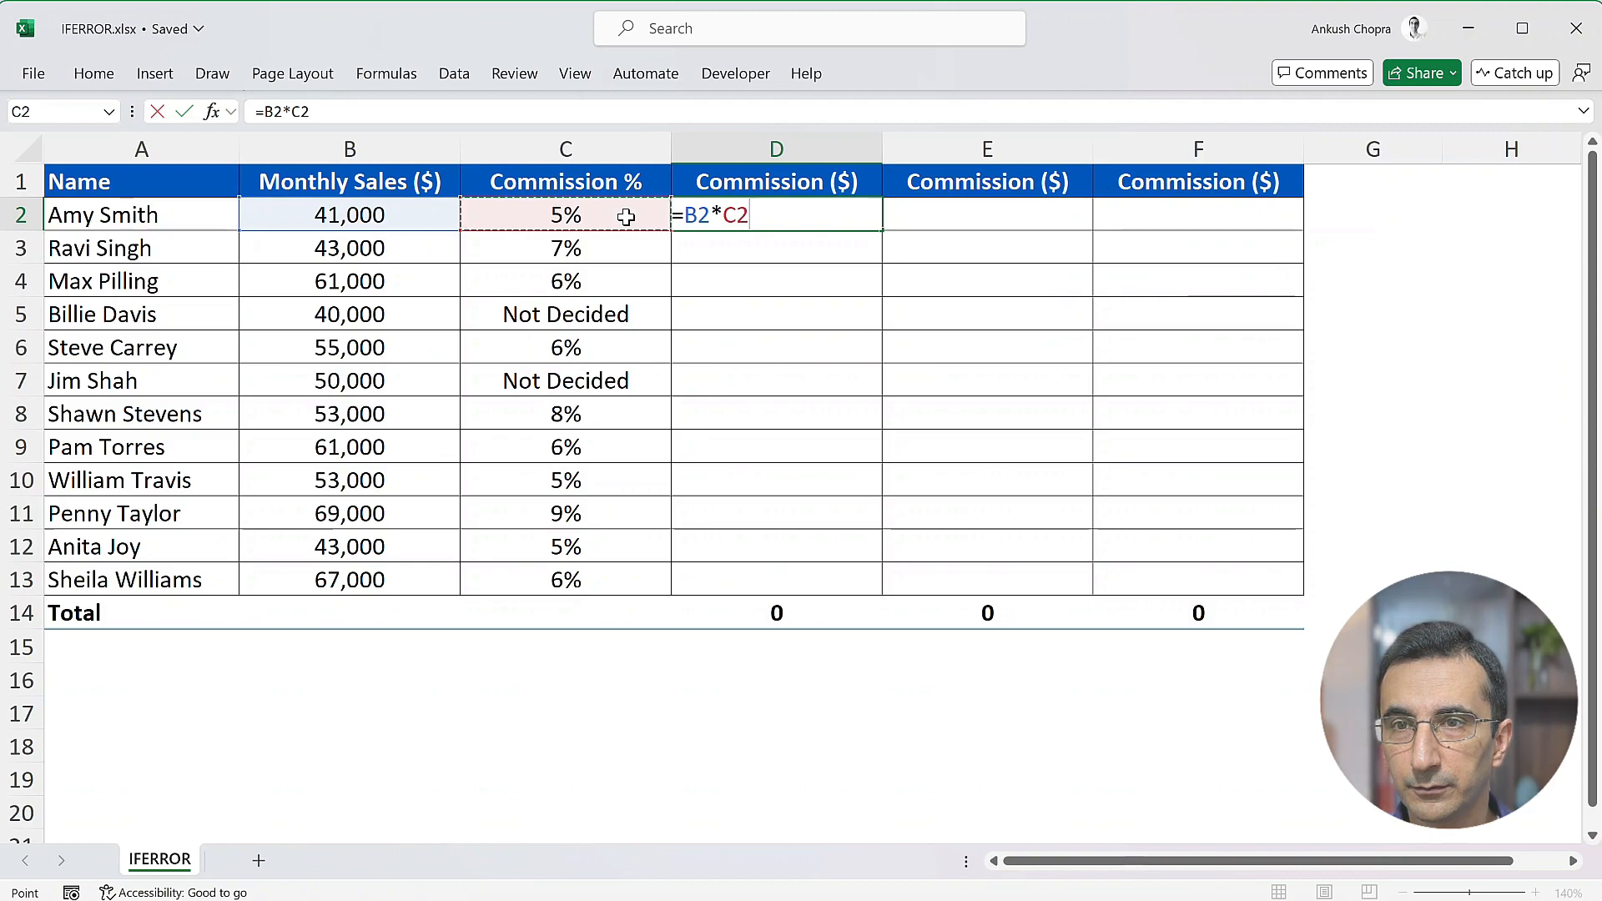
{"action": "key", "text": "Return"}
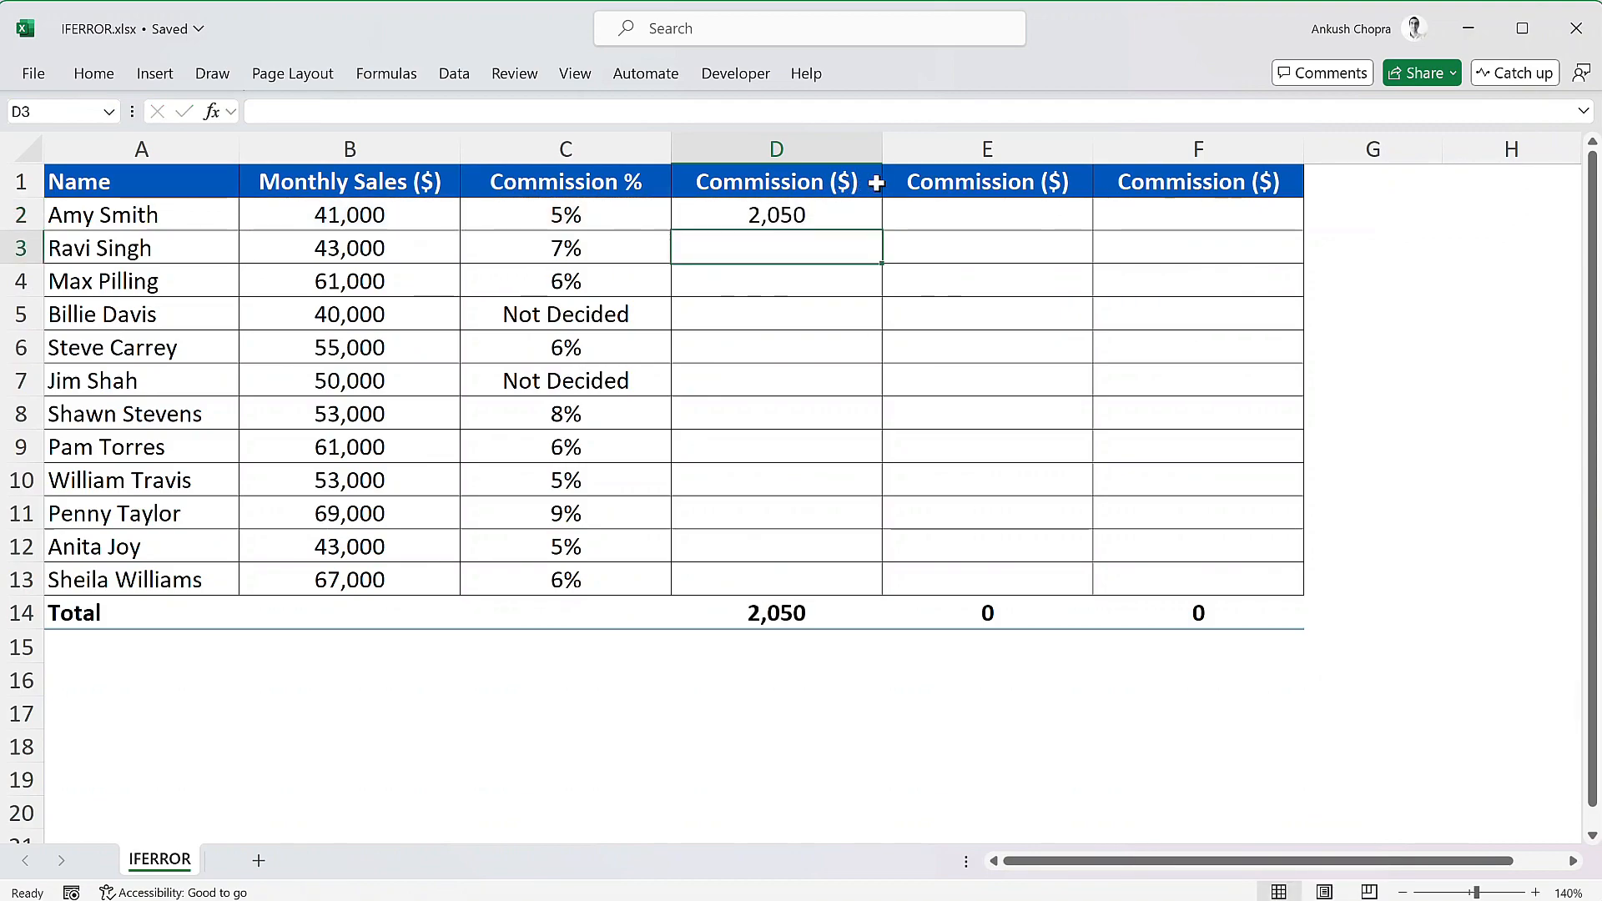
{"action": "left_click", "coordinate": [876, 219]}
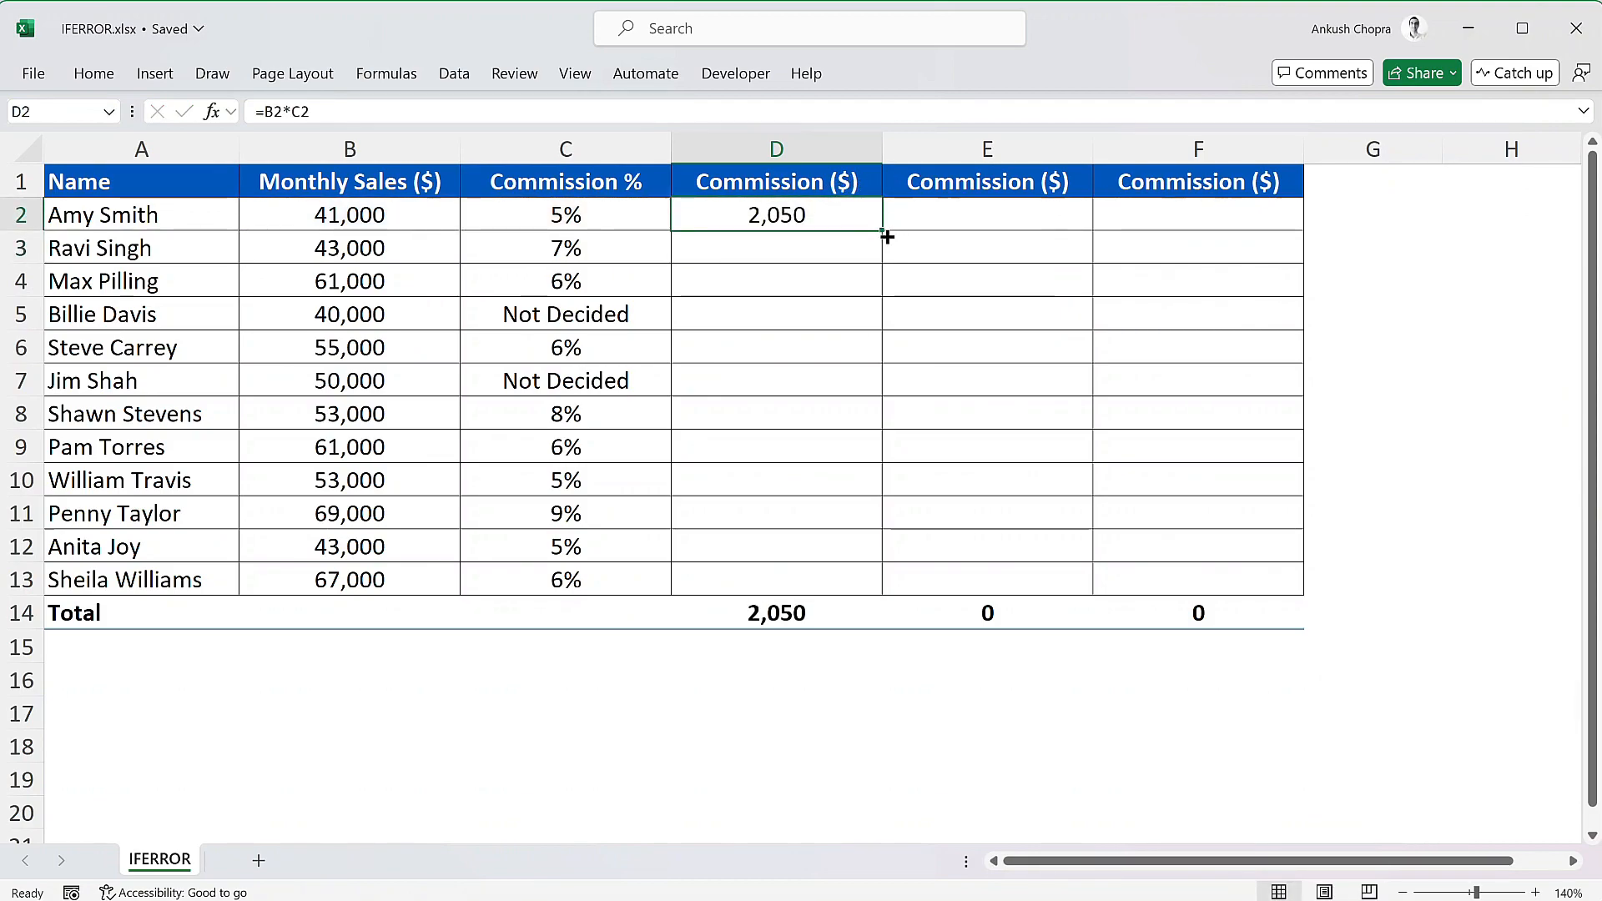
{"action": "double_click", "coordinate": [887, 237]}
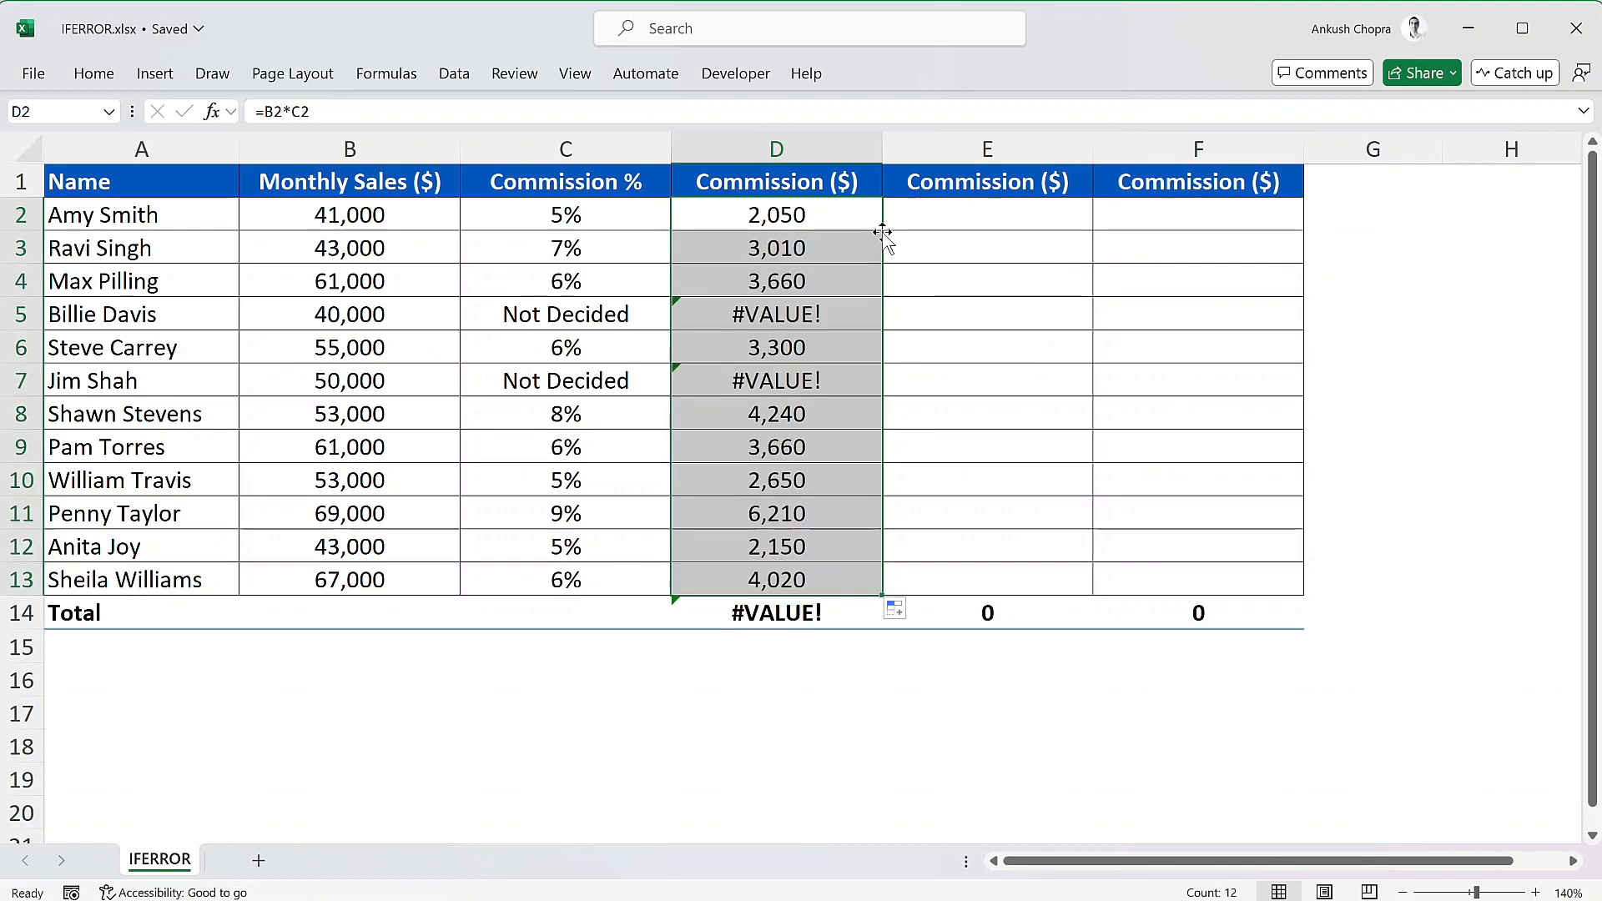
- Enter =IFERROR(B2*C2,"Not Finalized") in E2 and fill the formula down to E13
{"action": "left_click", "coordinate": [913, 222]}
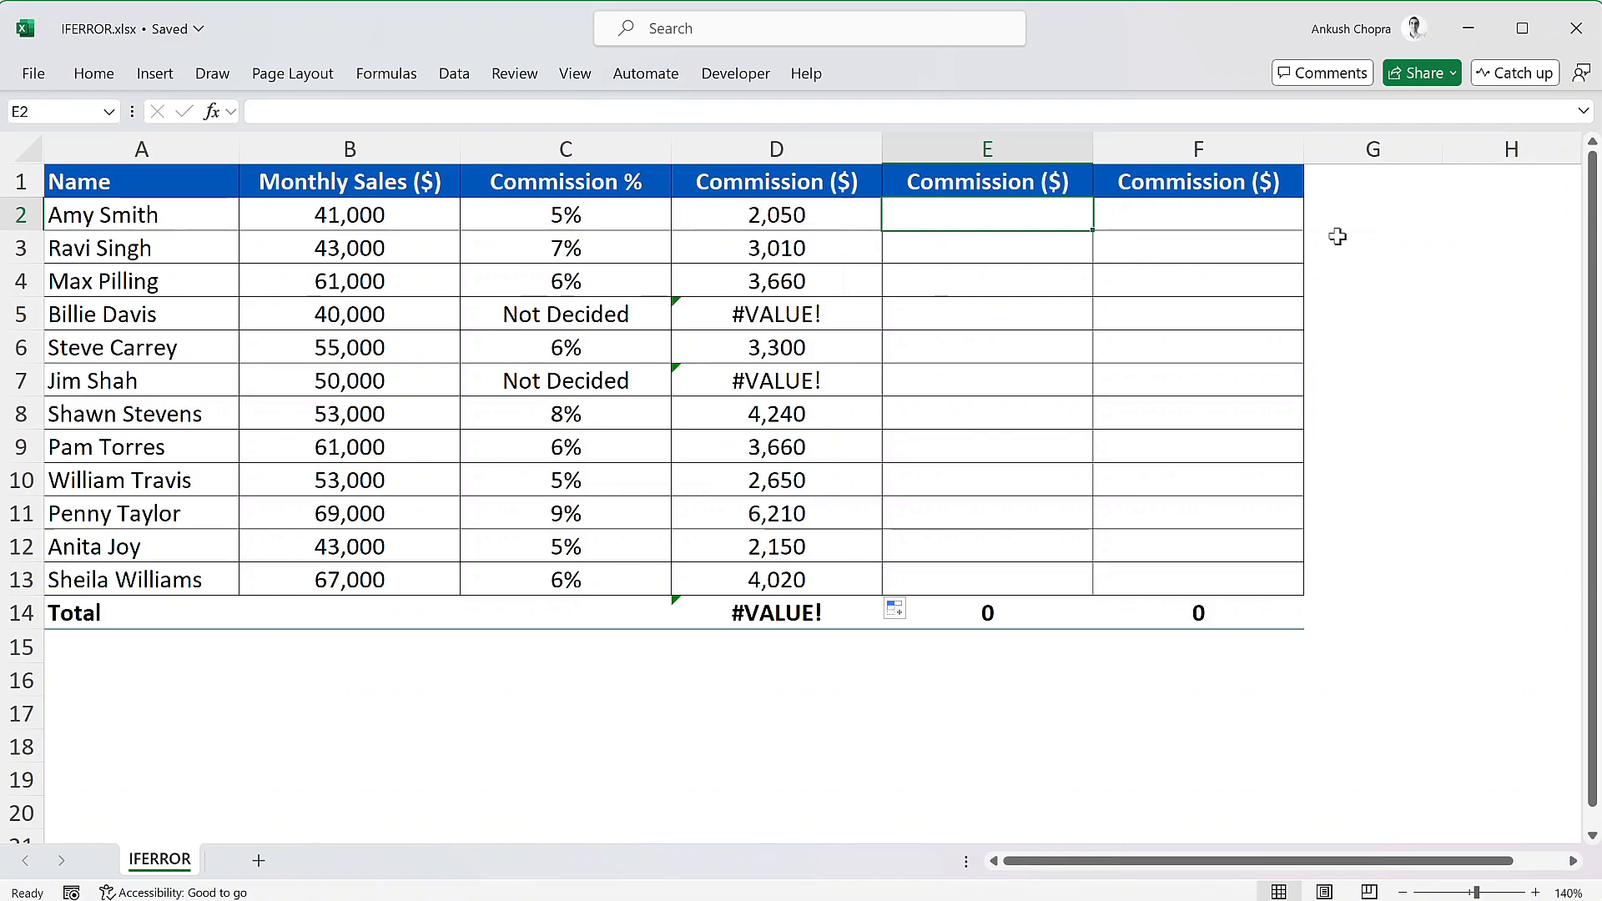
{"action": "type", "text": "=iferror"}
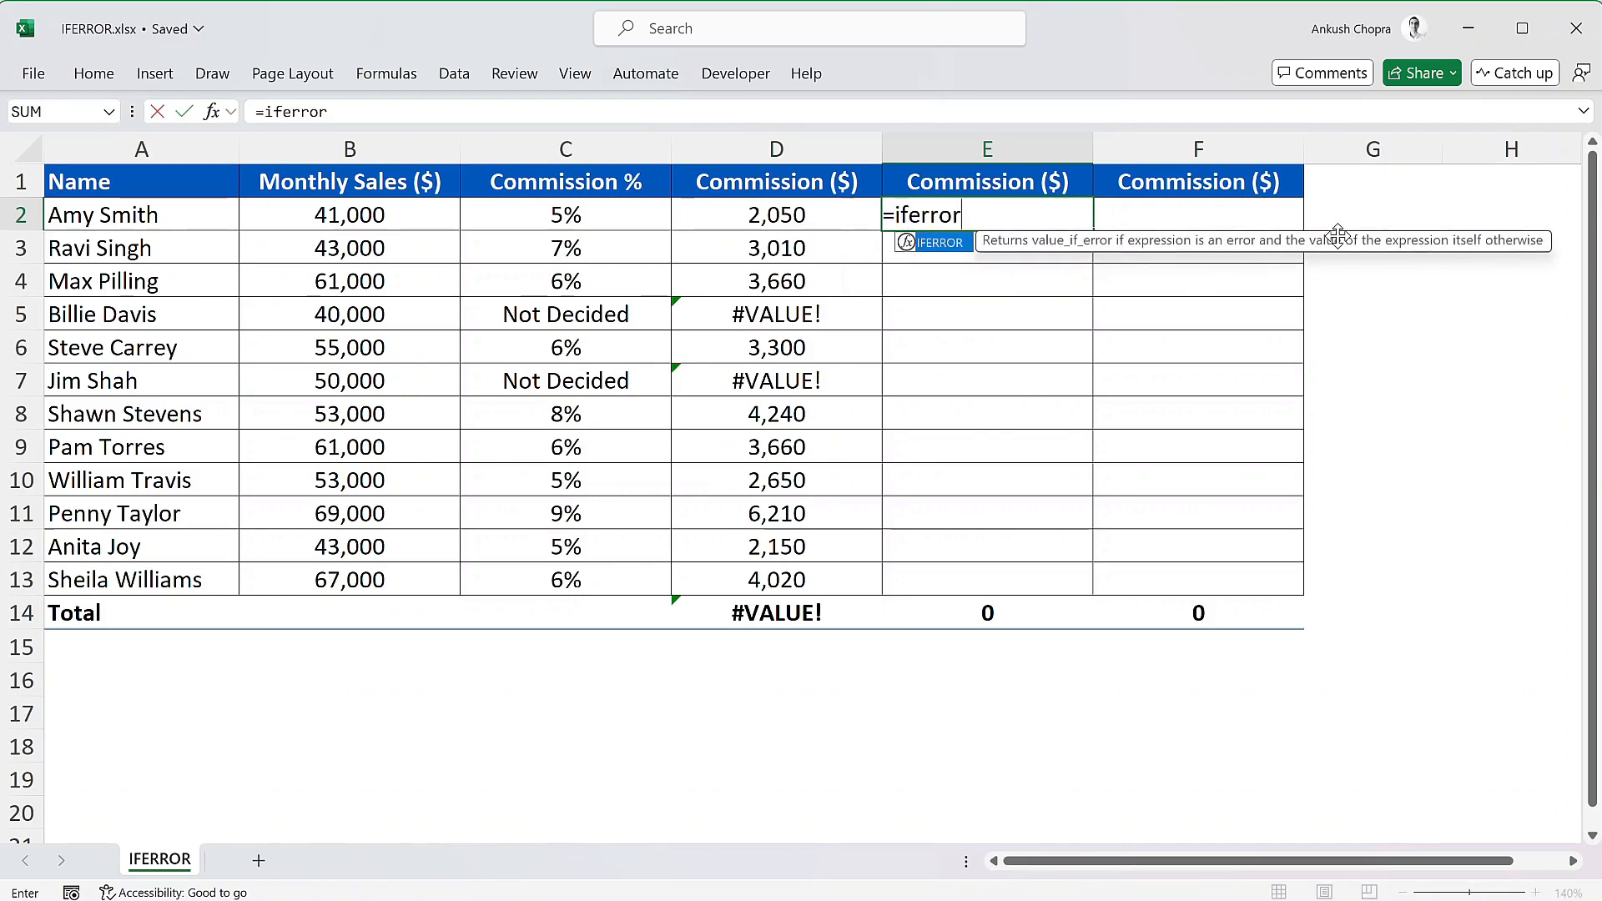
{"action": "key", "text": "Tab"}
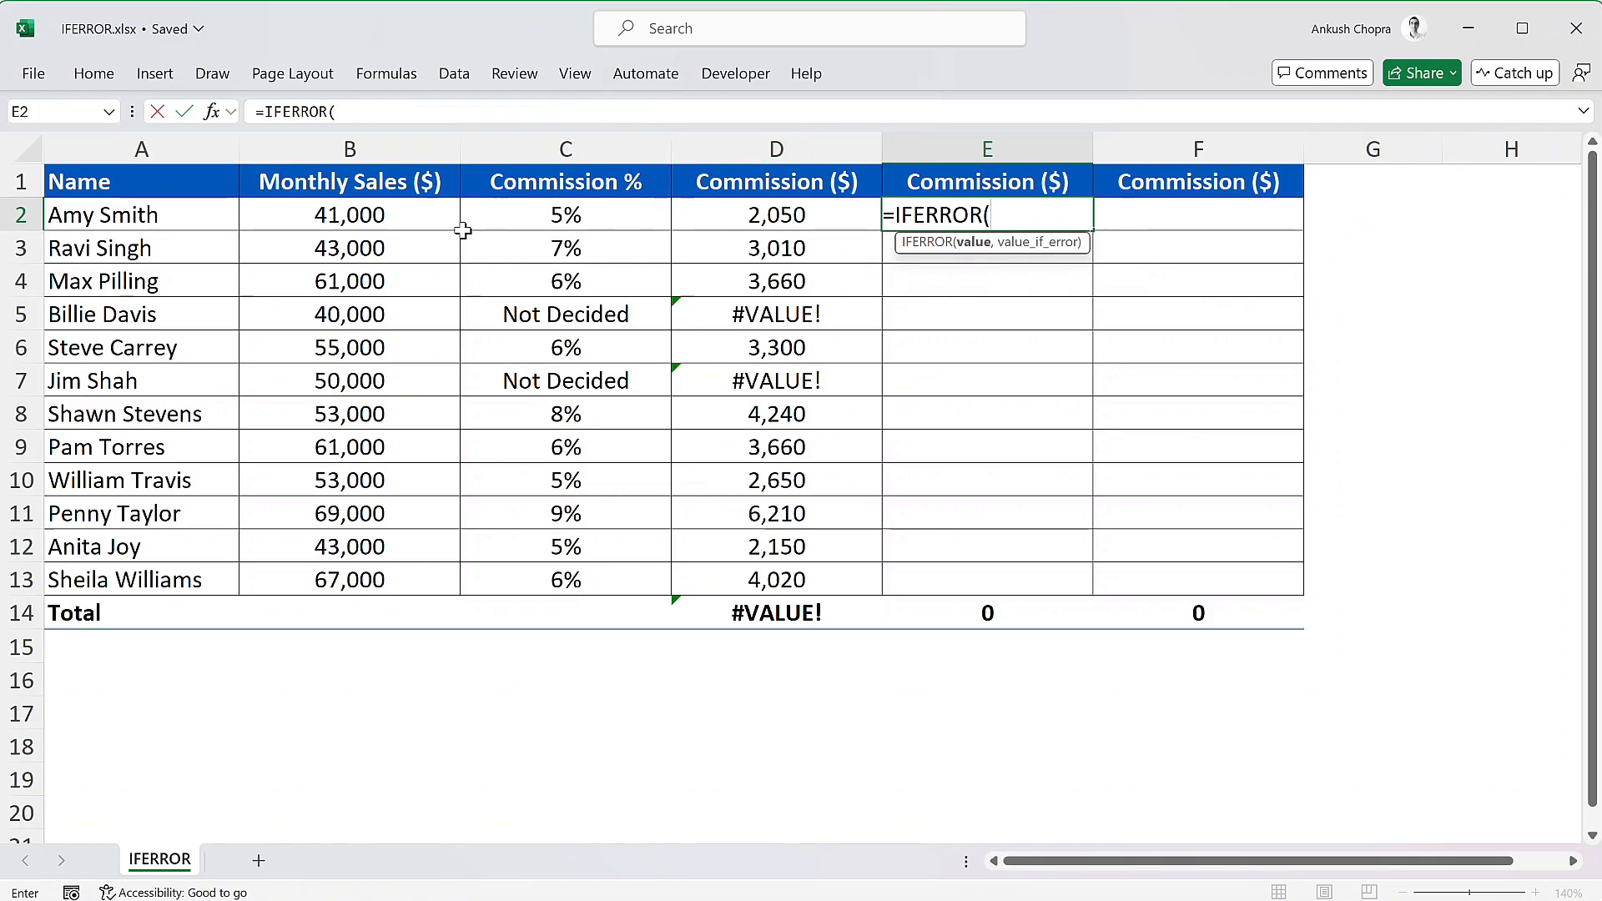
{"action": "left_click", "coordinate": [455, 221]}
{"action": "type", "text": "*"}
{"action": "left_click", "coordinate": [481, 221]}
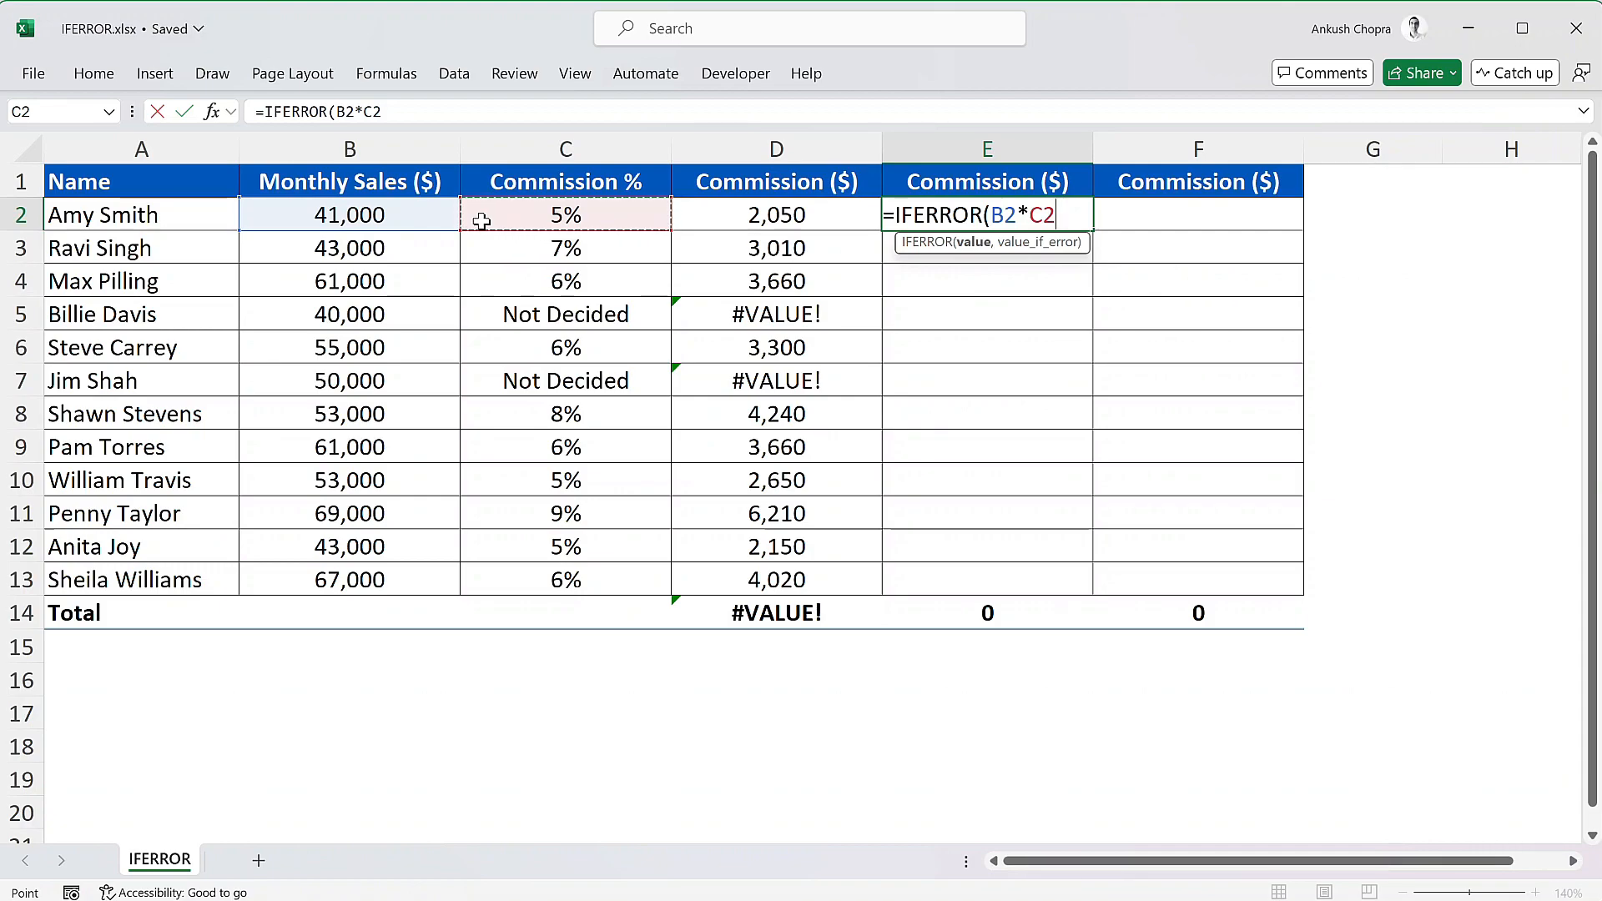
{"action": "type", "text": ","}
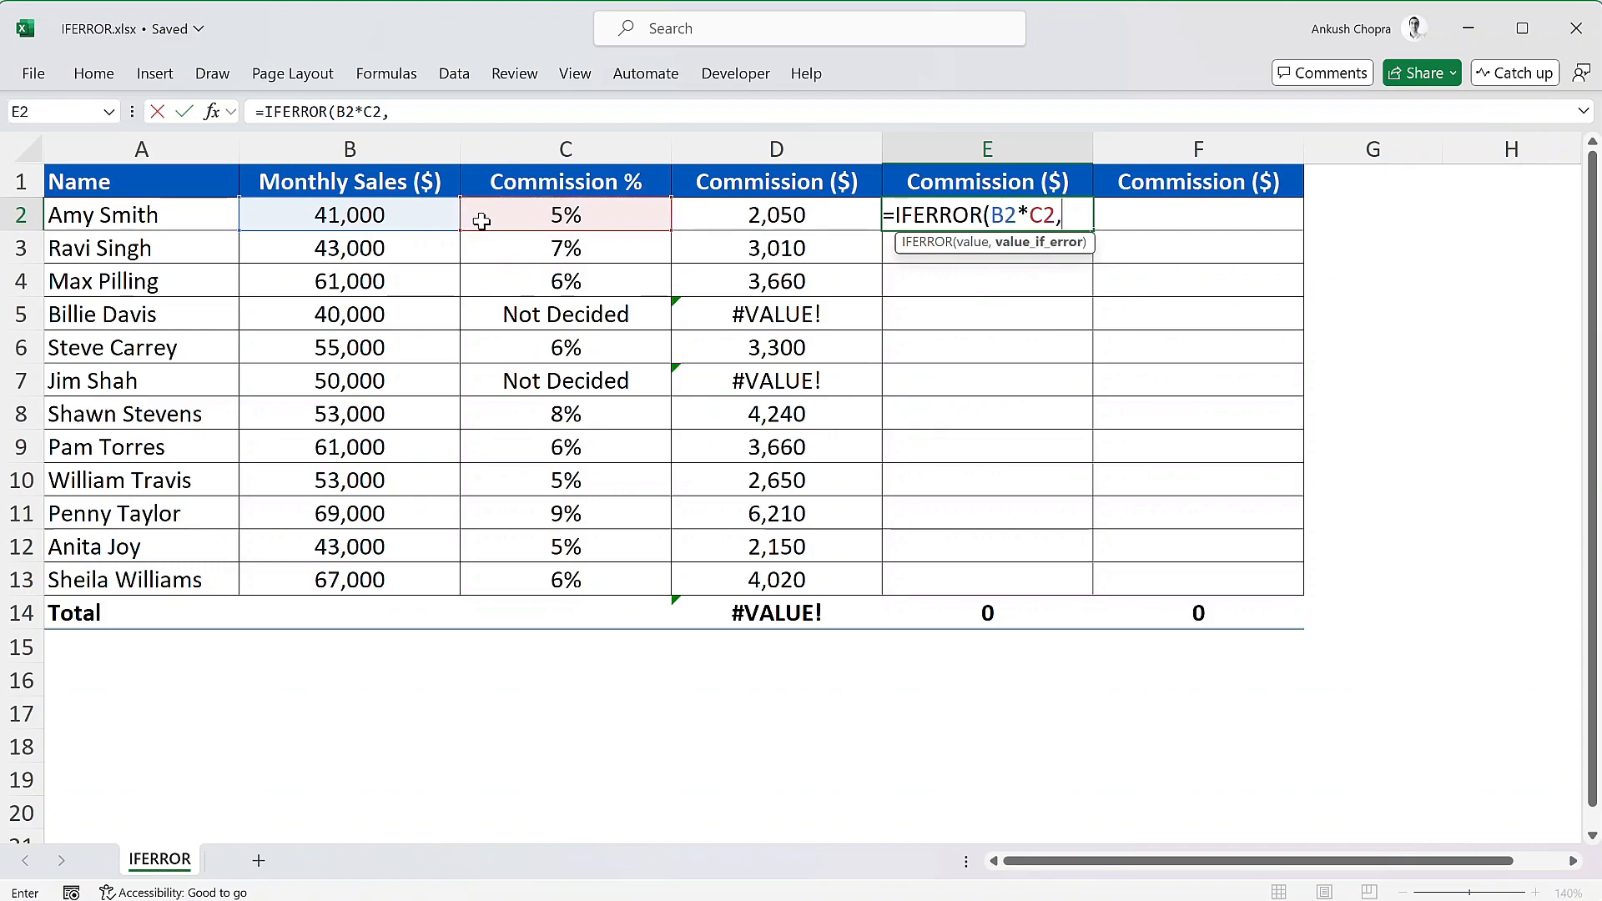
{"action": "type", "text": "\"Not"}
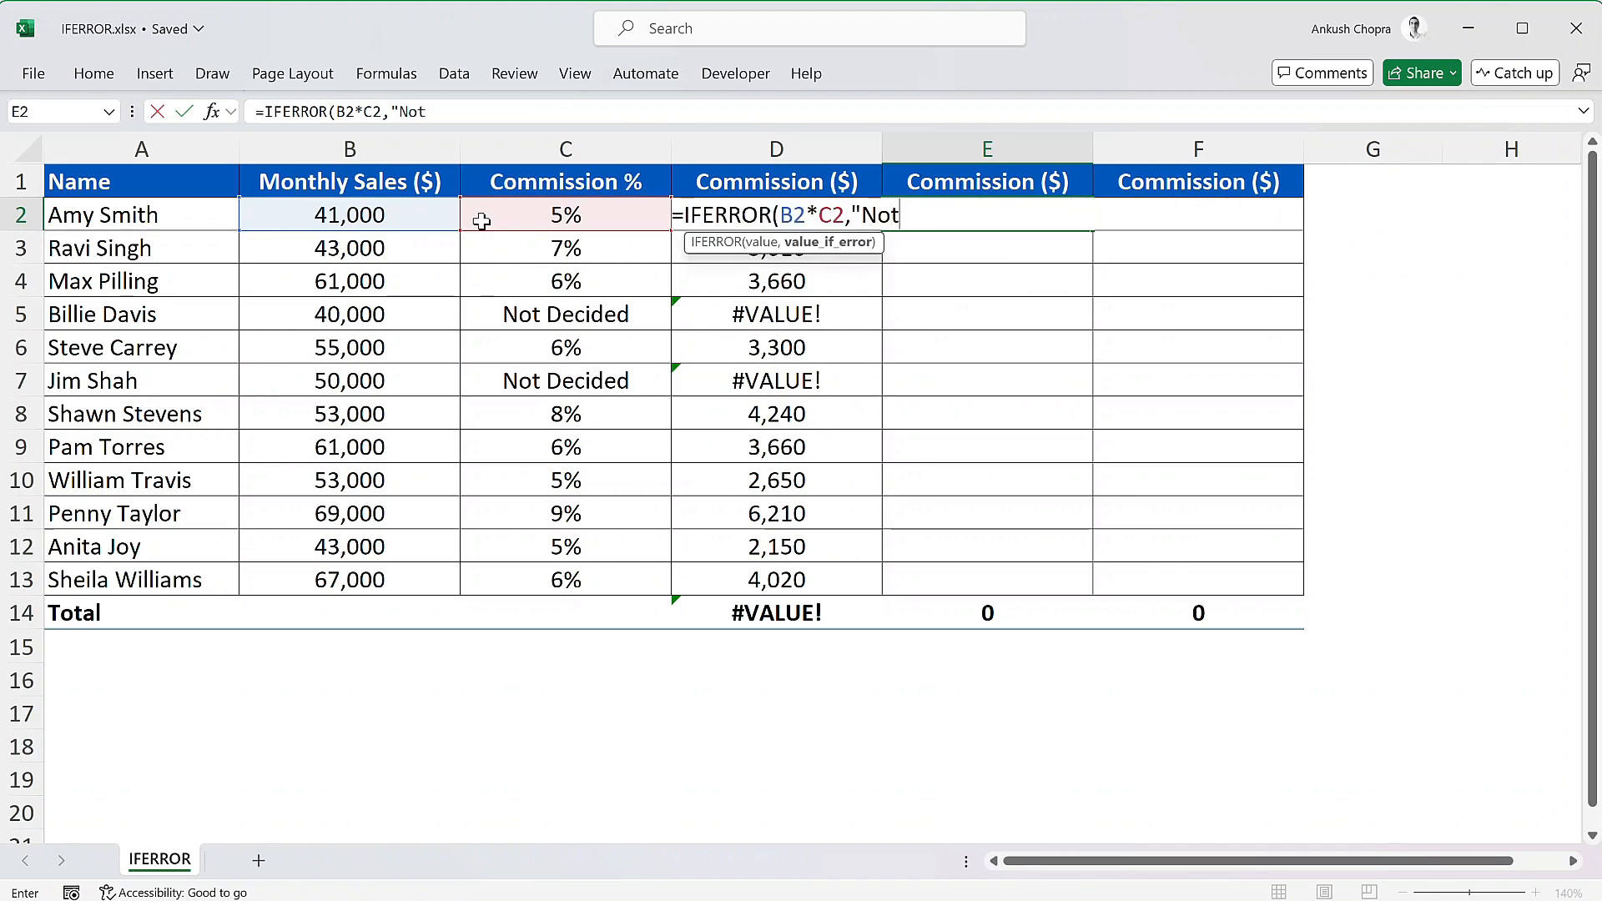
{"action": "type", "text": " Finalized\""}
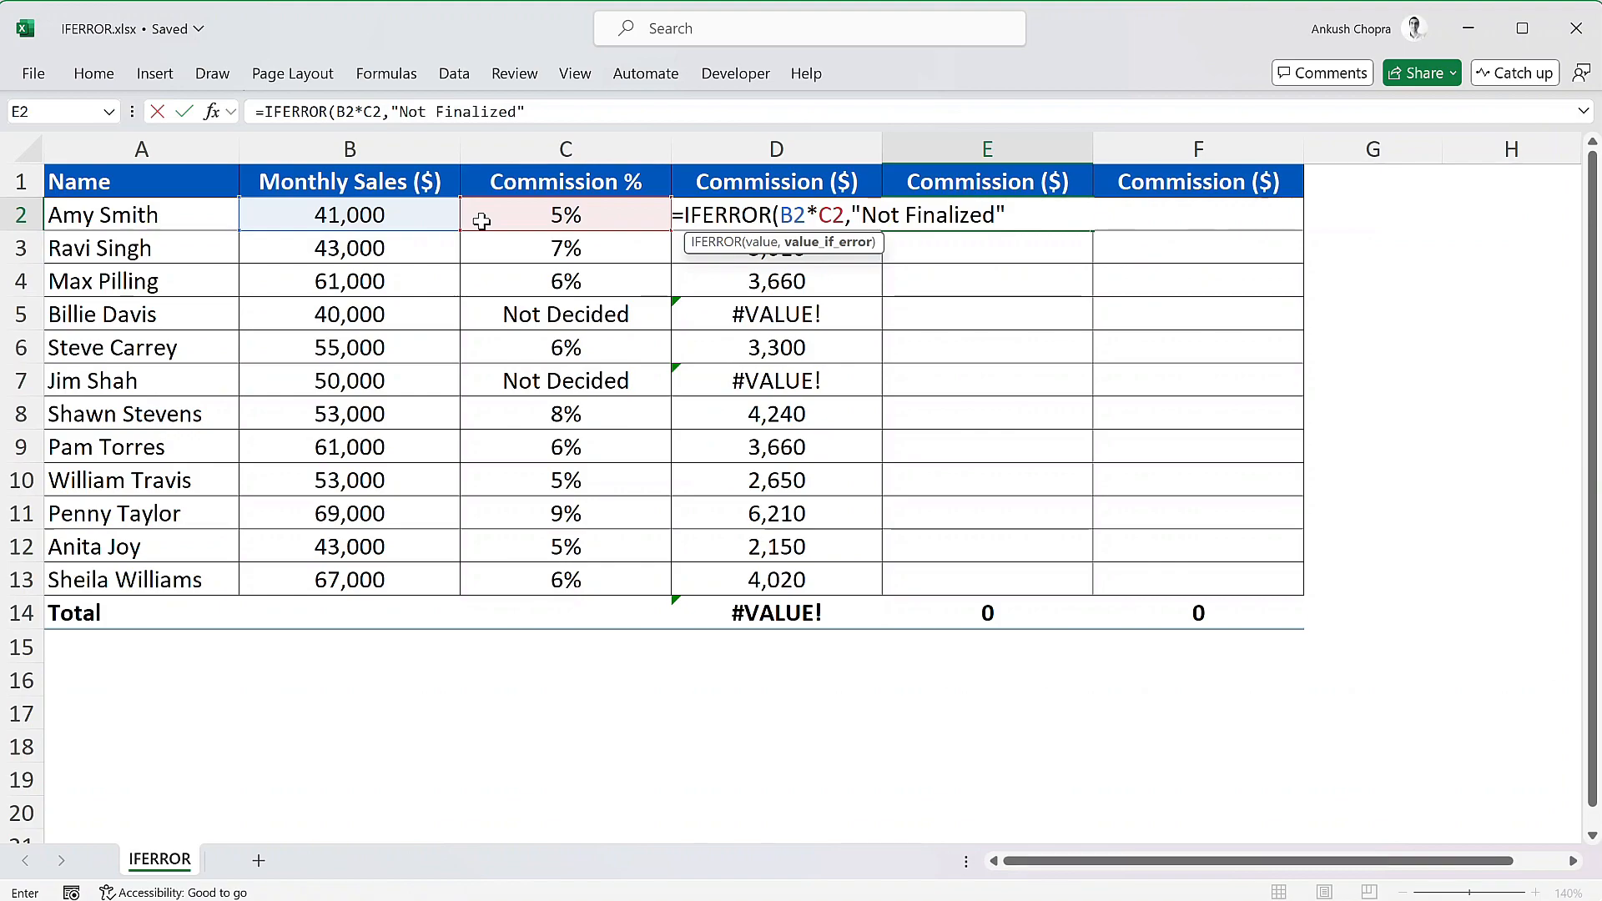
{"action": "type", "text": ")"}
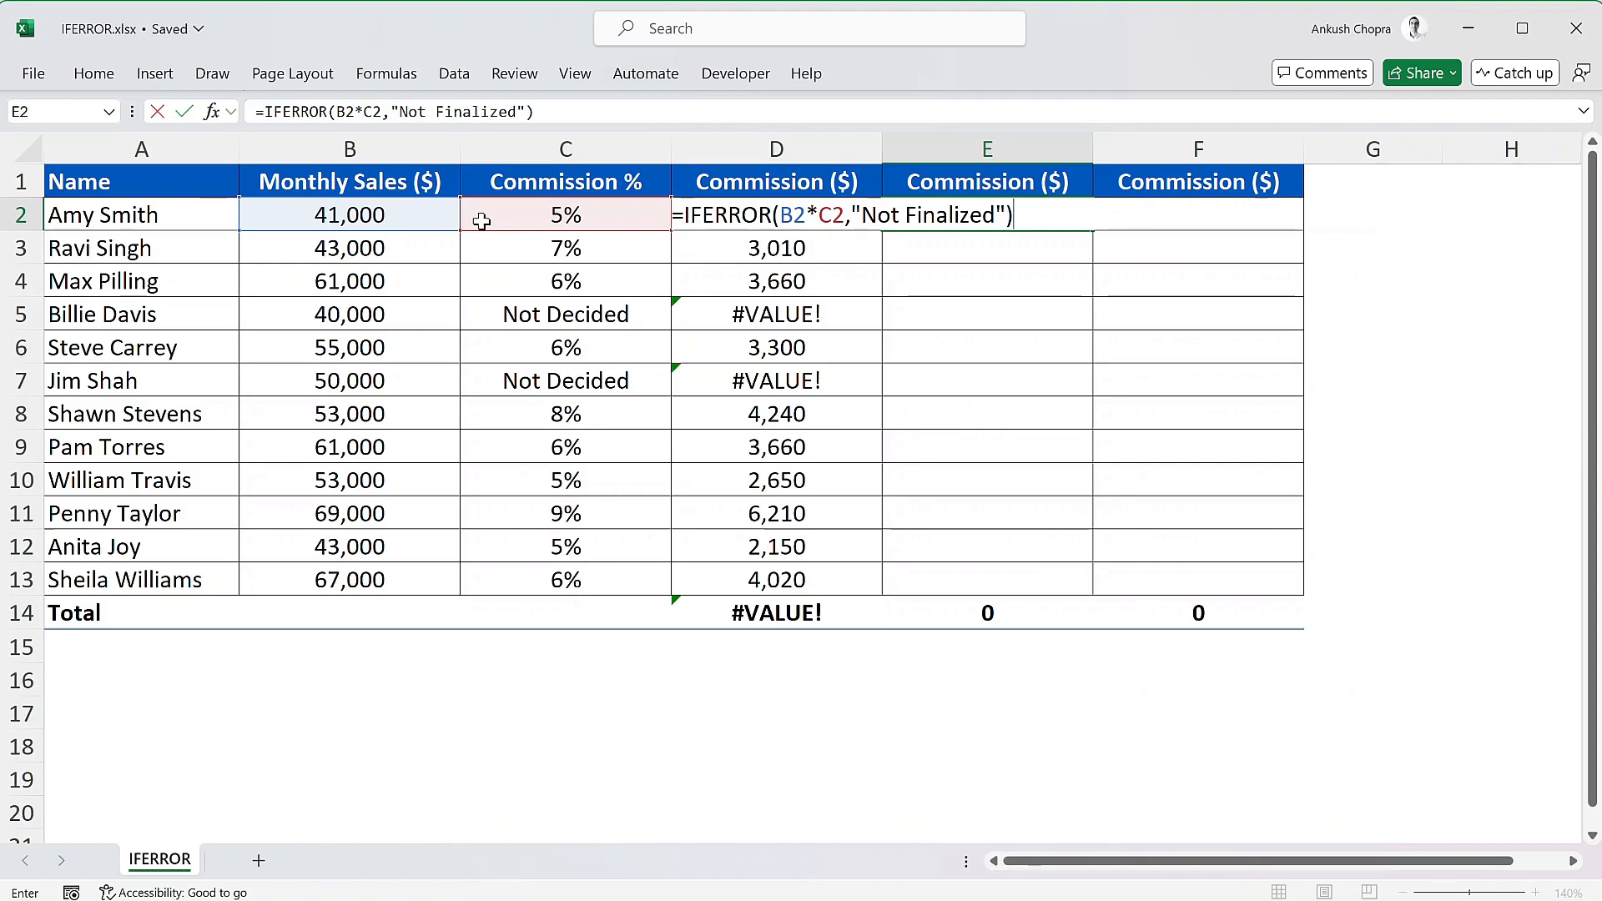
{"action": "key", "text": "Return"}
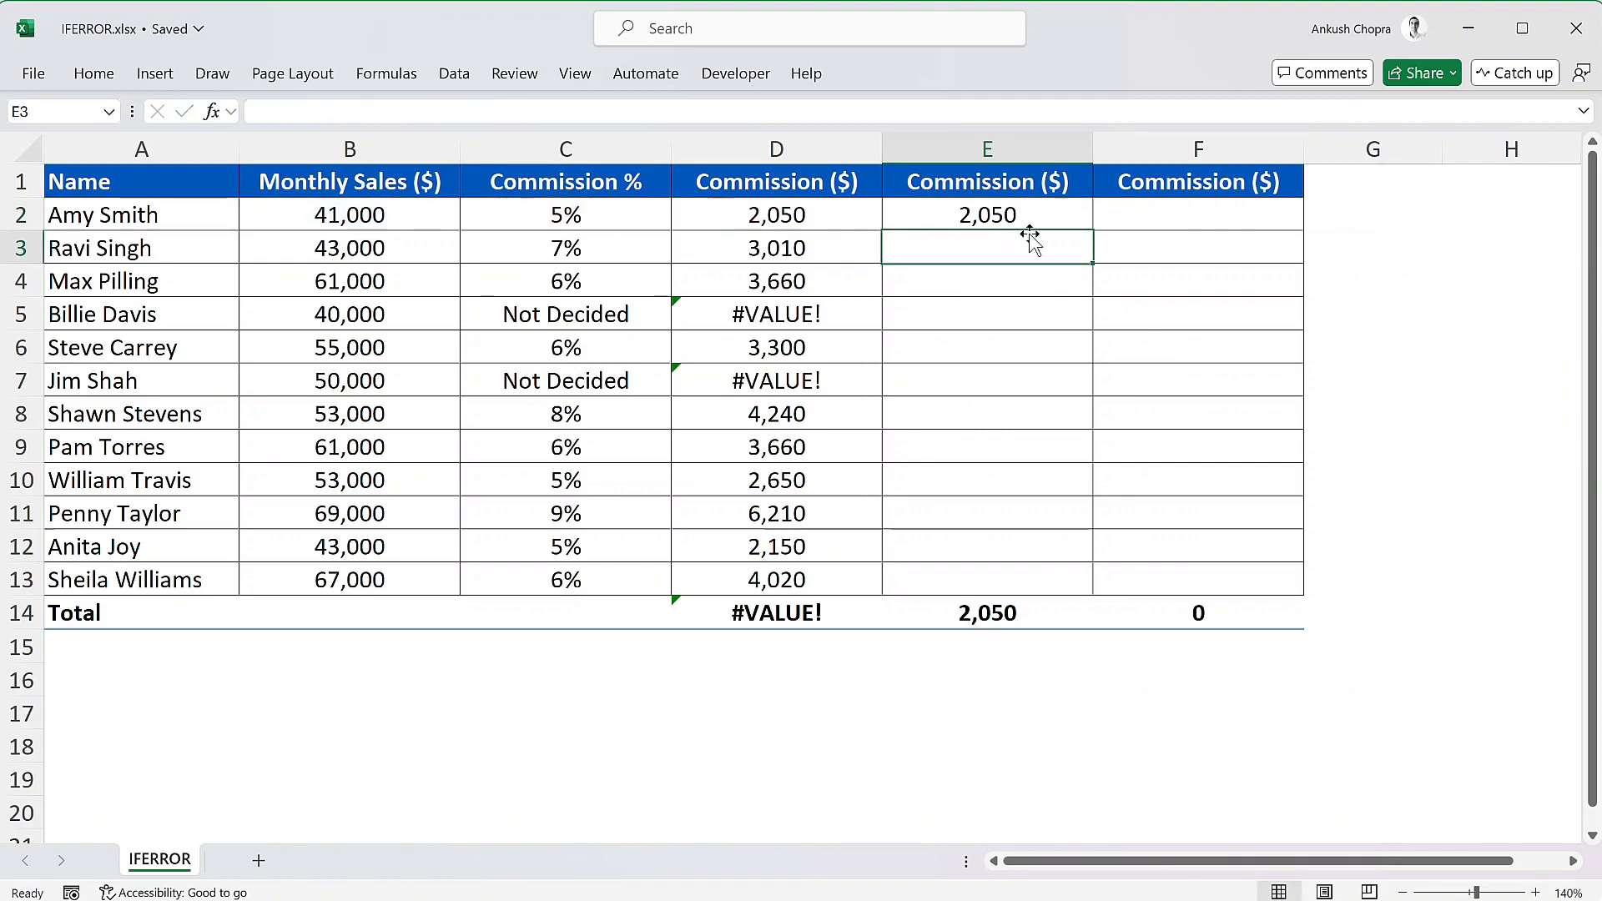
{"action": "left_click", "coordinate": [1060, 217]}
{"action": "double_click", "coordinate": [1096, 233]}
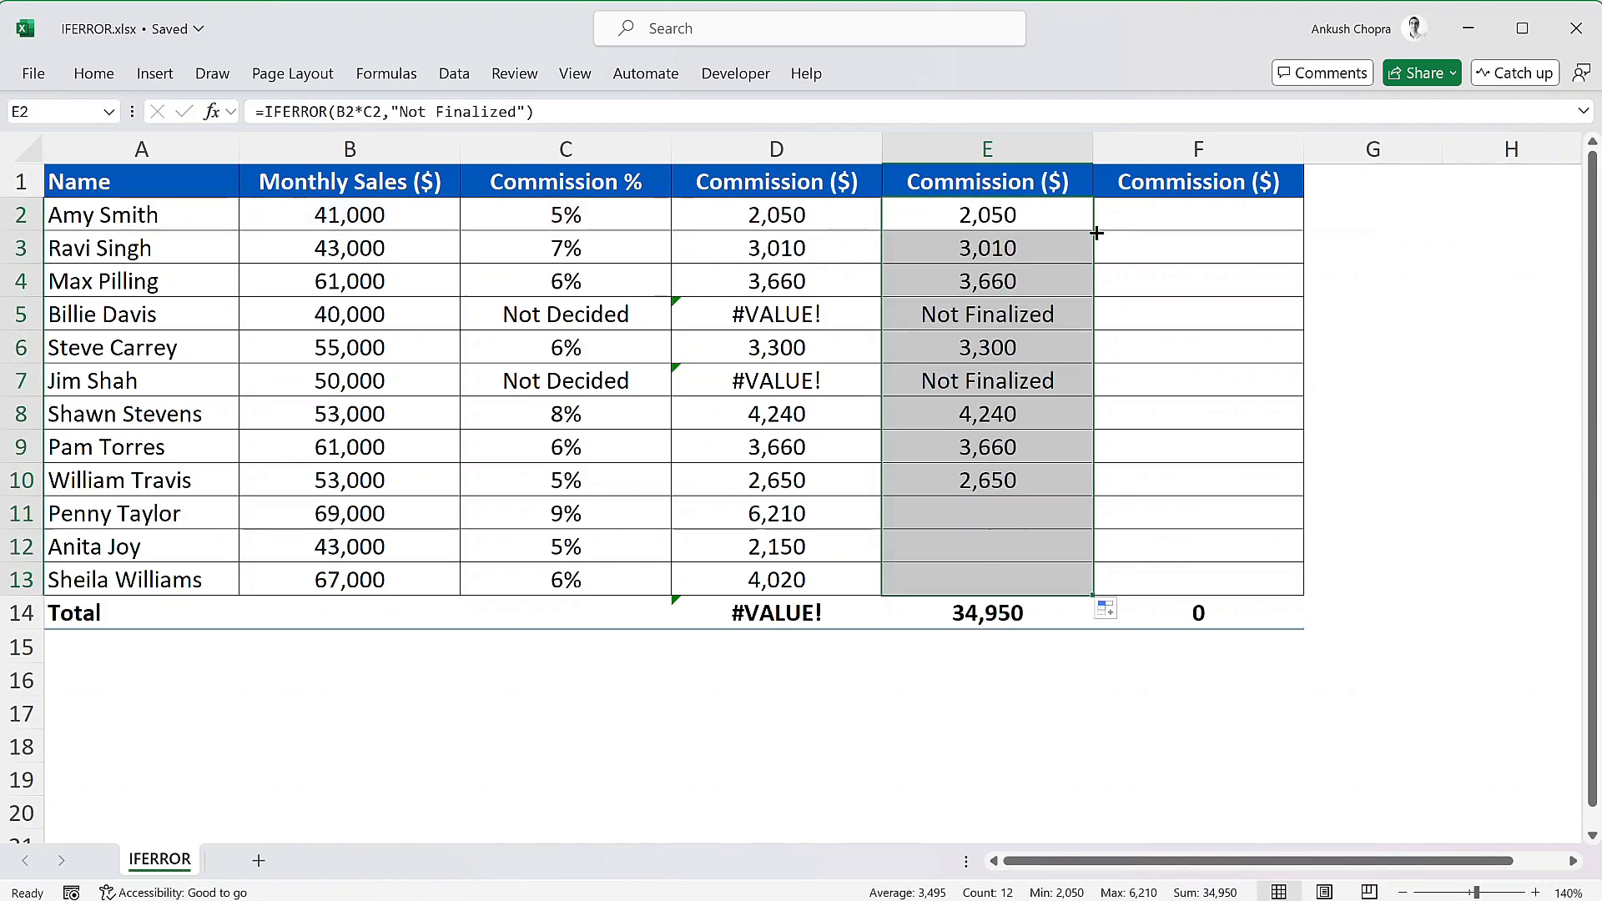
- Enter =IFERROR(B2*C2,B2*5%) in F2 to fall back on a 5% commission when the calculation errors
{"action": "left_click", "coordinate": [1162, 211]}
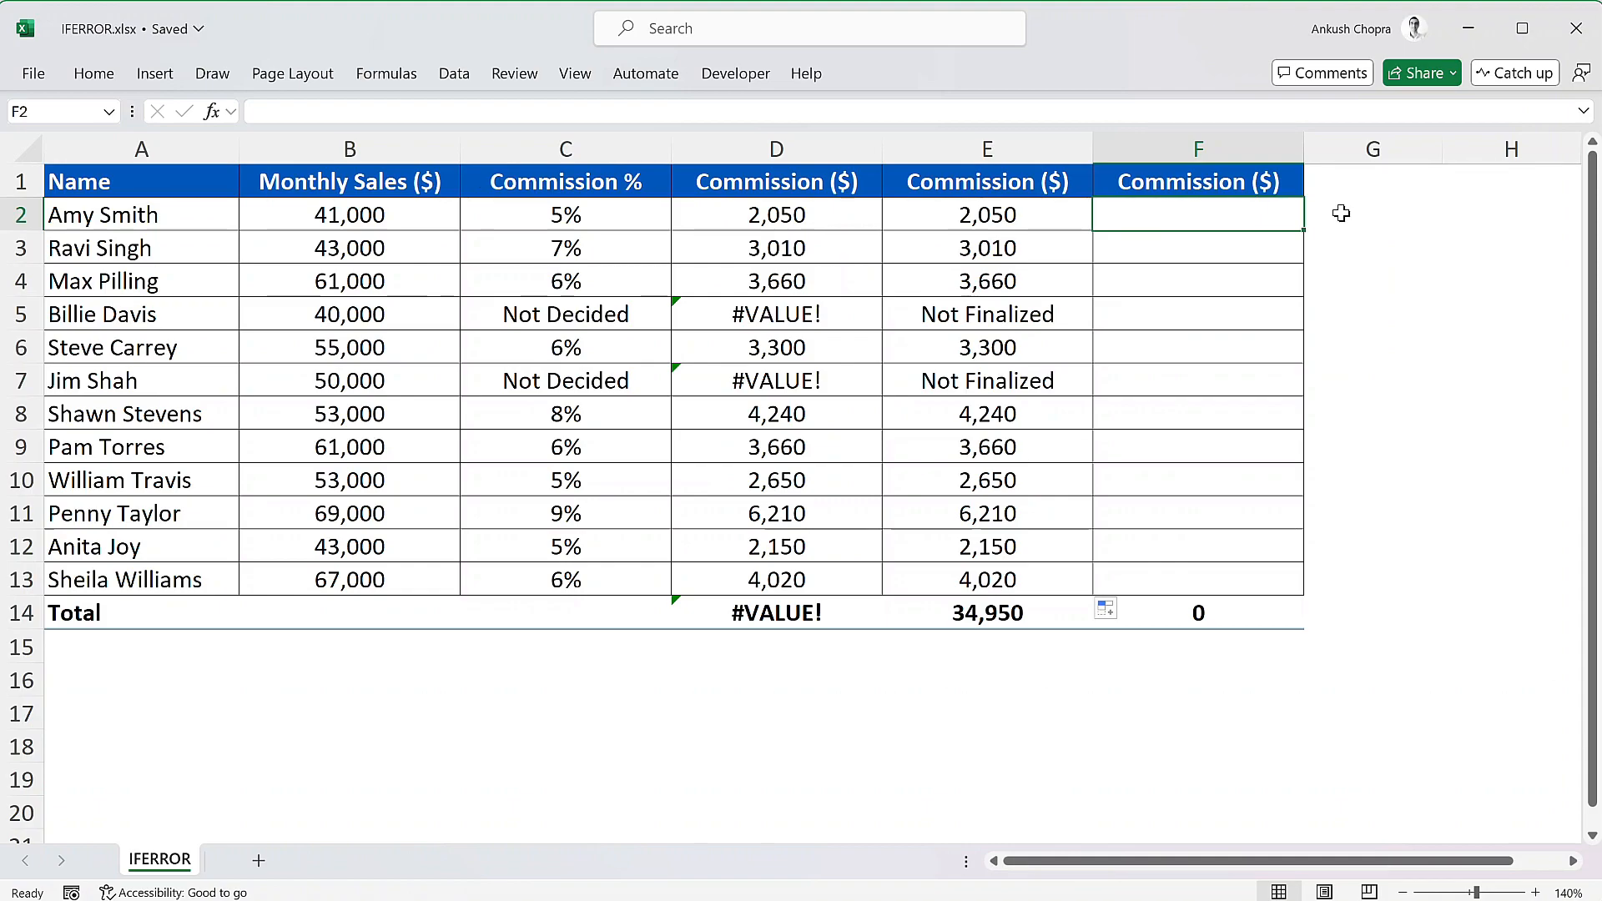
{"action": "type", "text": "=ifer"}
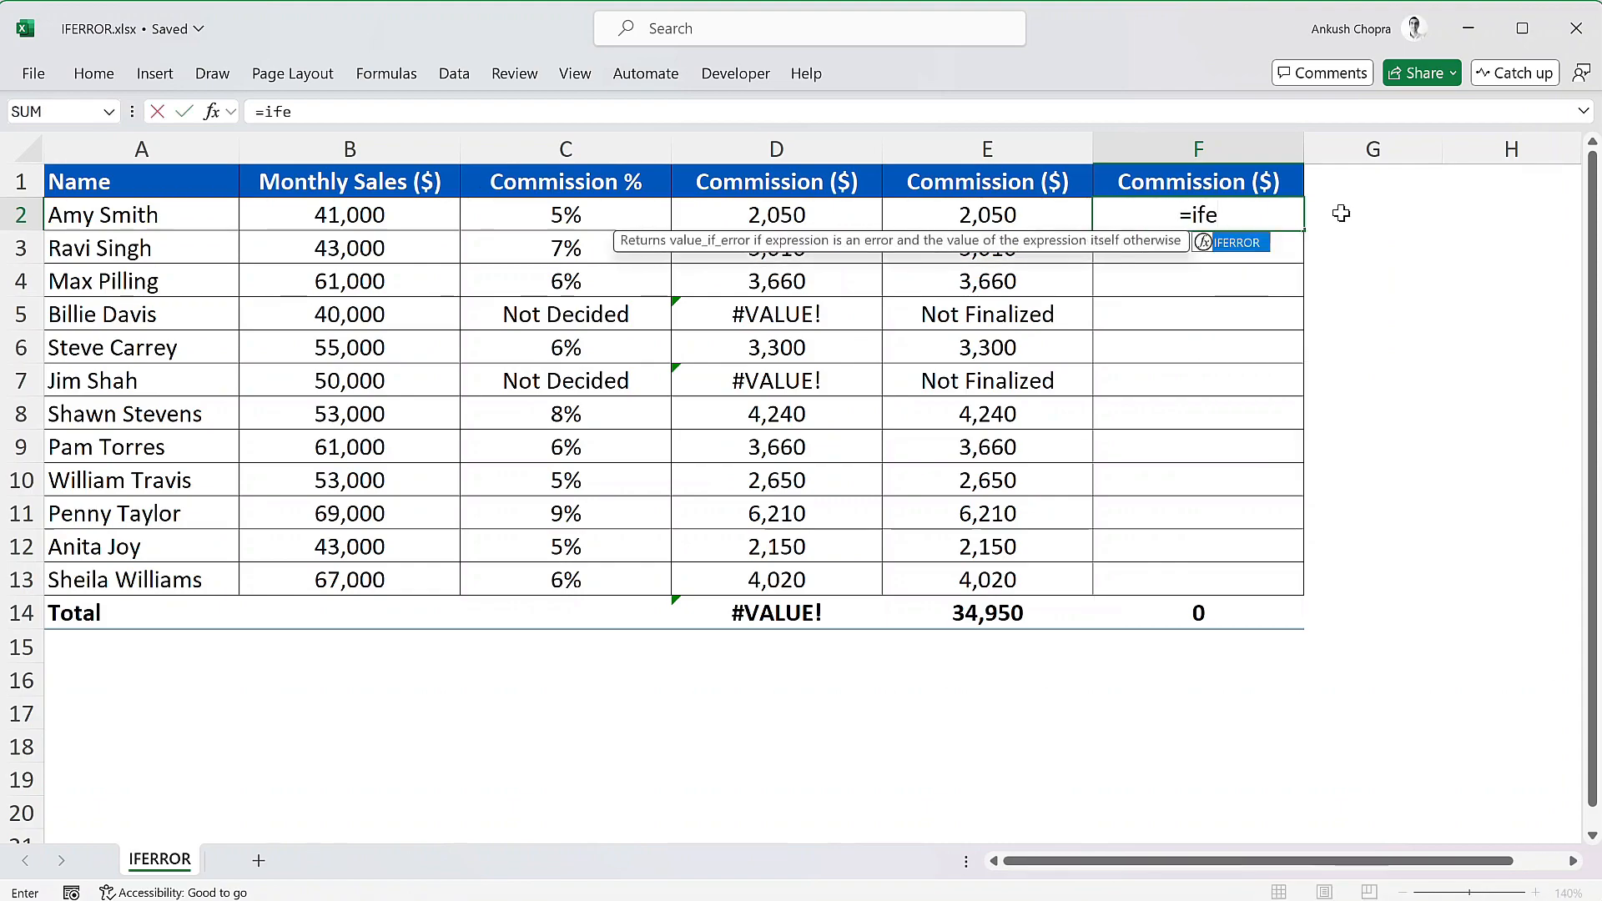
{"action": "key", "text": "Tab"}
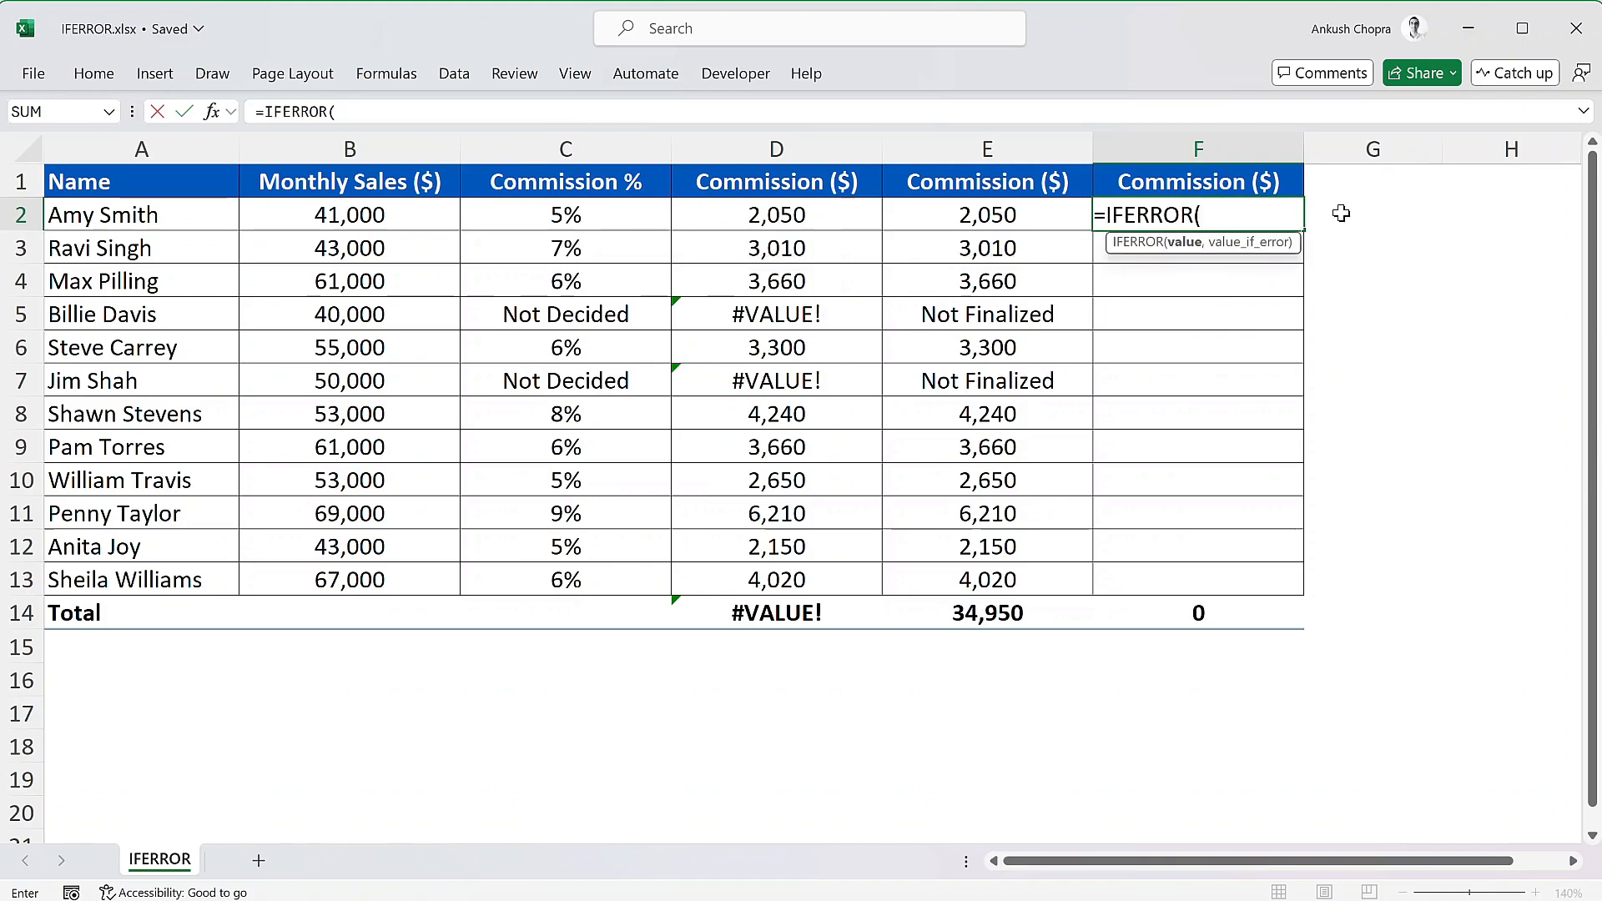
{"action": "left_click", "coordinate": [445, 215]}
{"action": "type", "text": "*"}
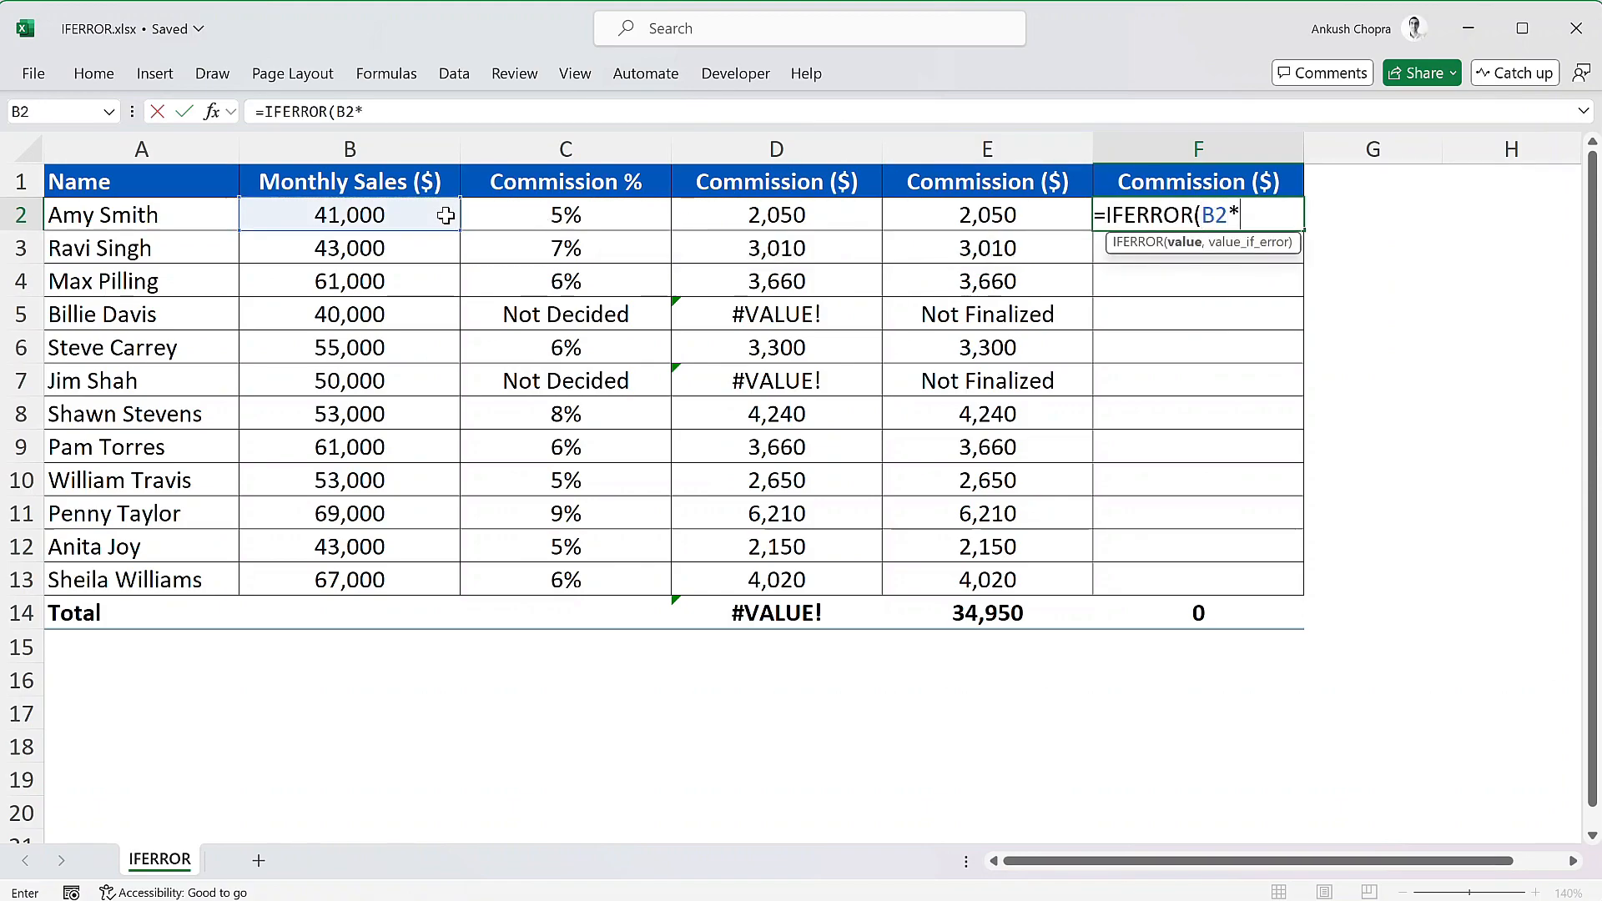
{"action": "left_click", "coordinate": [590, 220]}
{"action": "type", "text": ","}
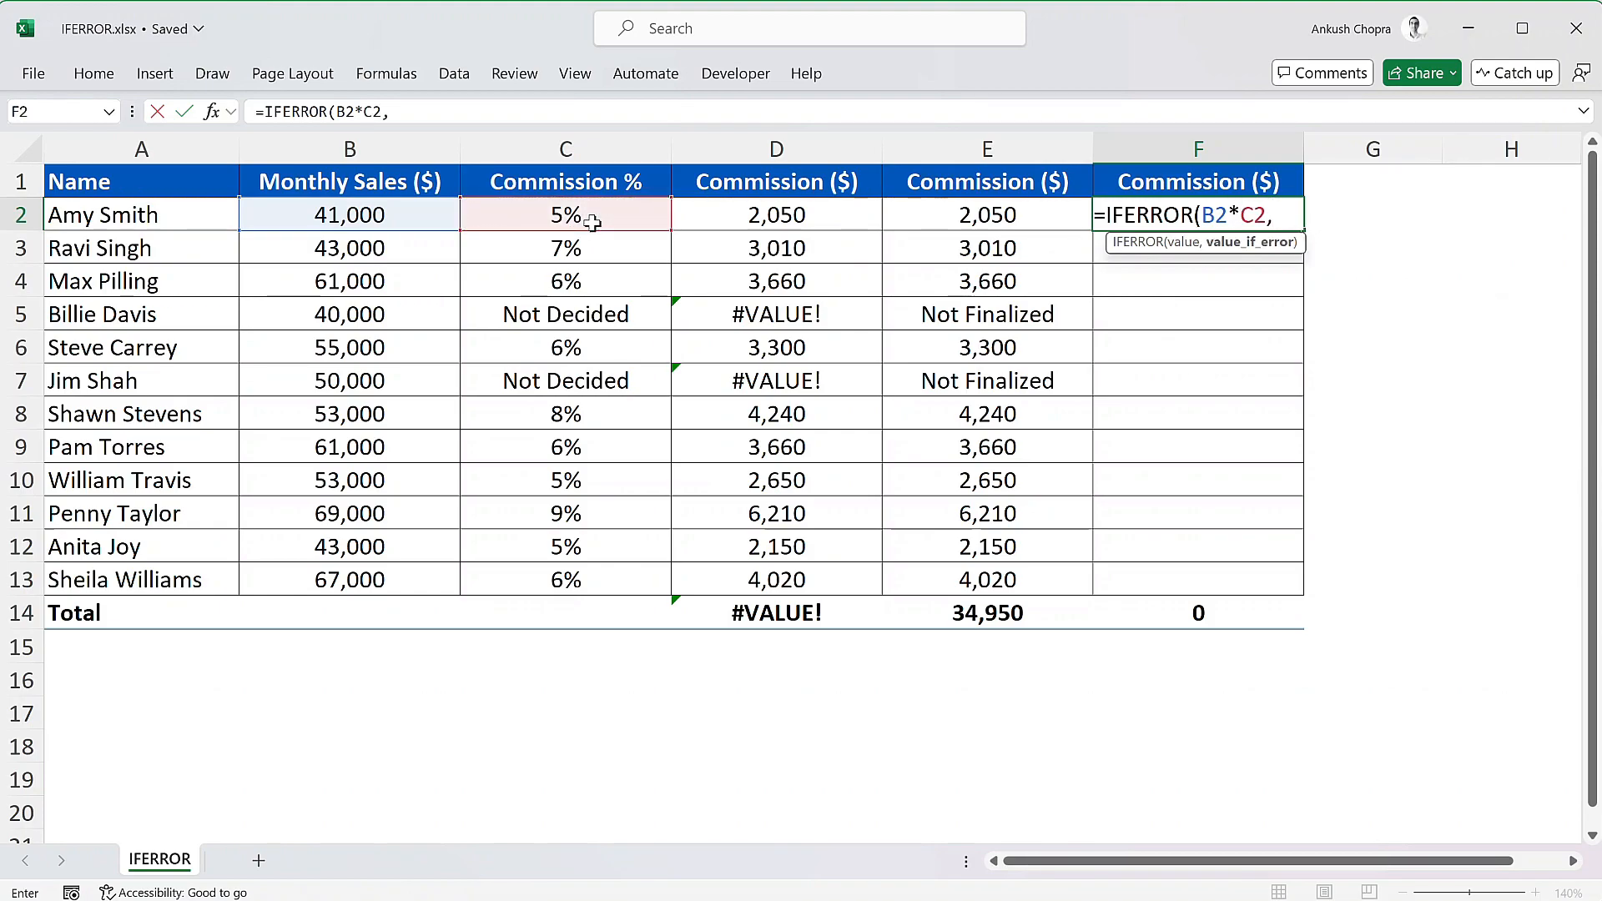
{"action": "left_click", "coordinate": [430, 216]}
{"action": "type", "text": "*5%"}
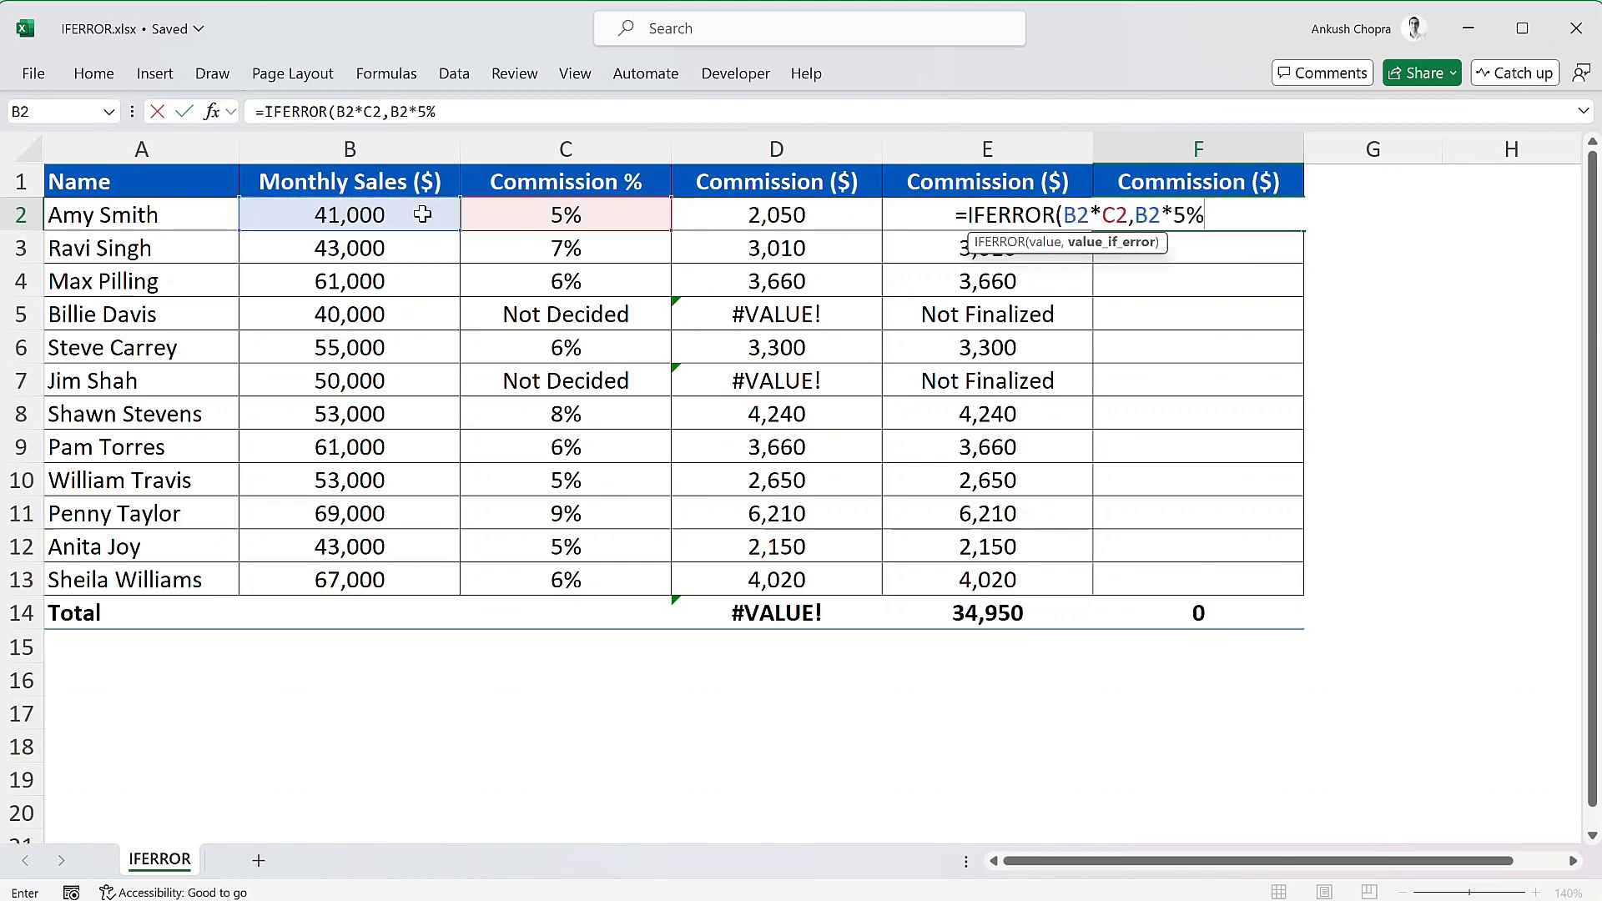
{"action": "type", "text": ")"}
{"action": "key", "text": "Return"}
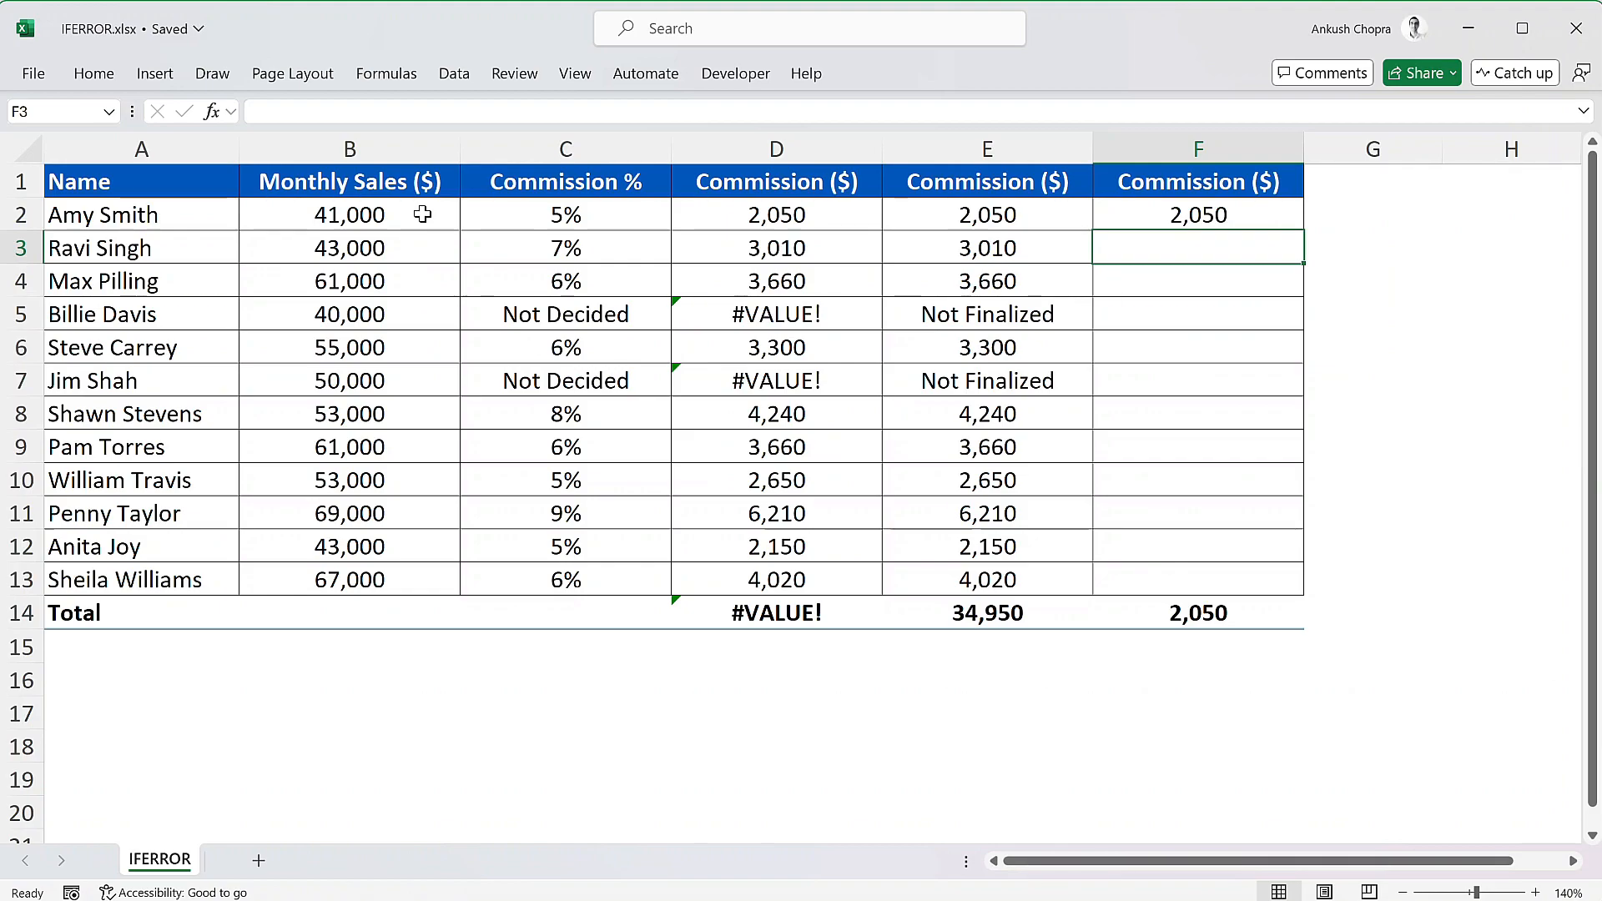
- Fill the fallback commission formula from F2 down to F13
{"action": "left_click", "coordinate": [1292, 218]}
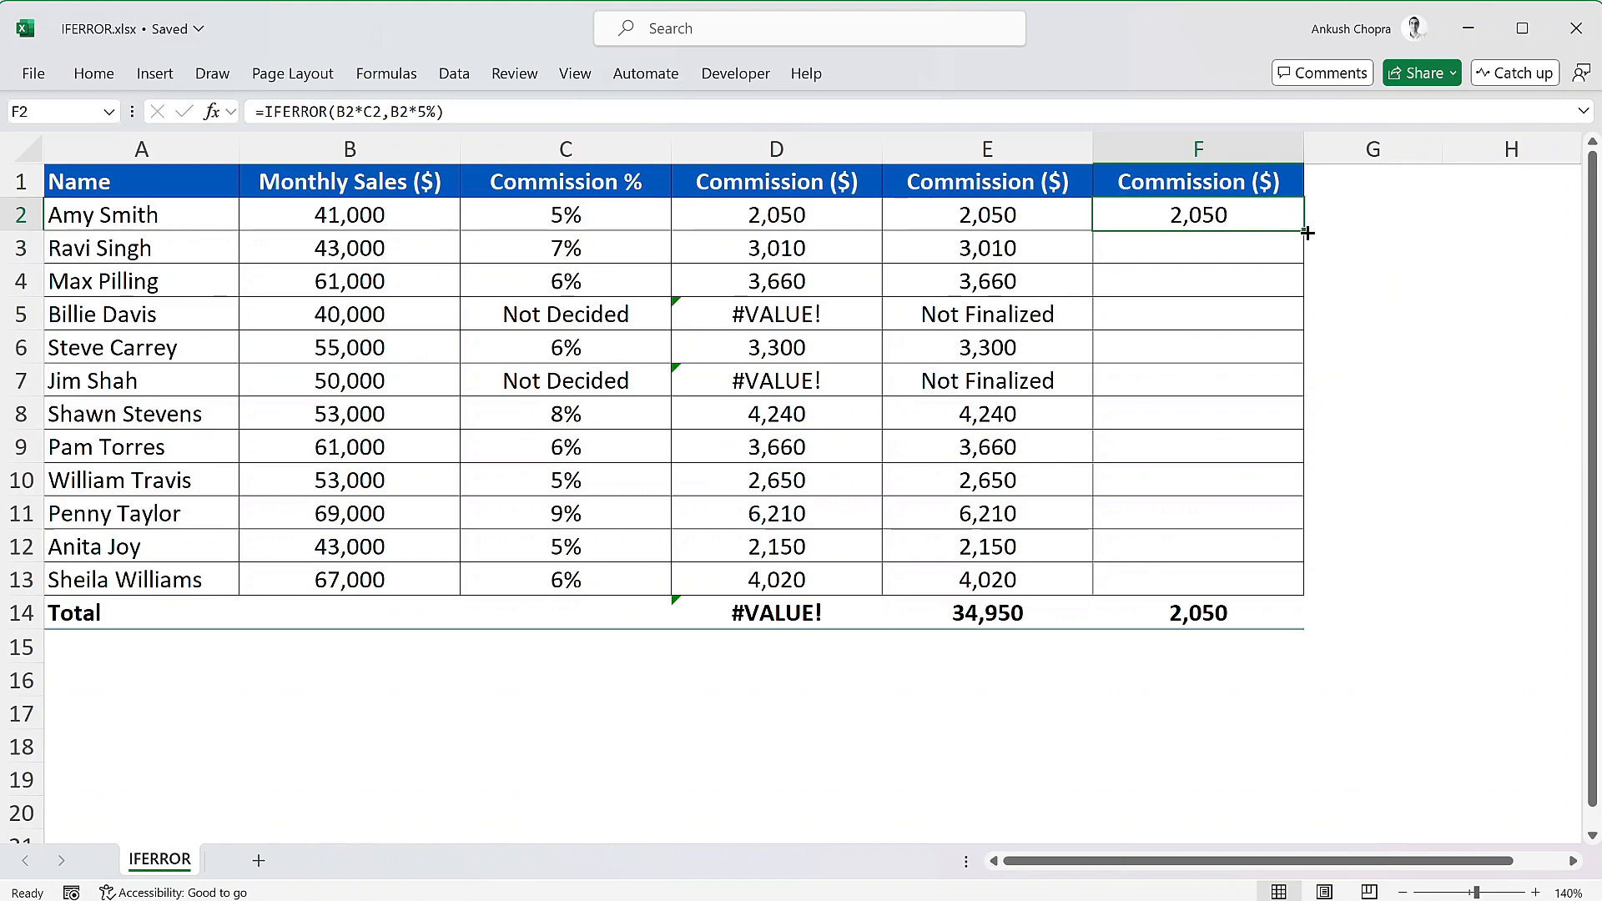
{"action": "double_click", "coordinate": [1306, 232]}
{"action": "left_click", "coordinate": [1311, 227]}
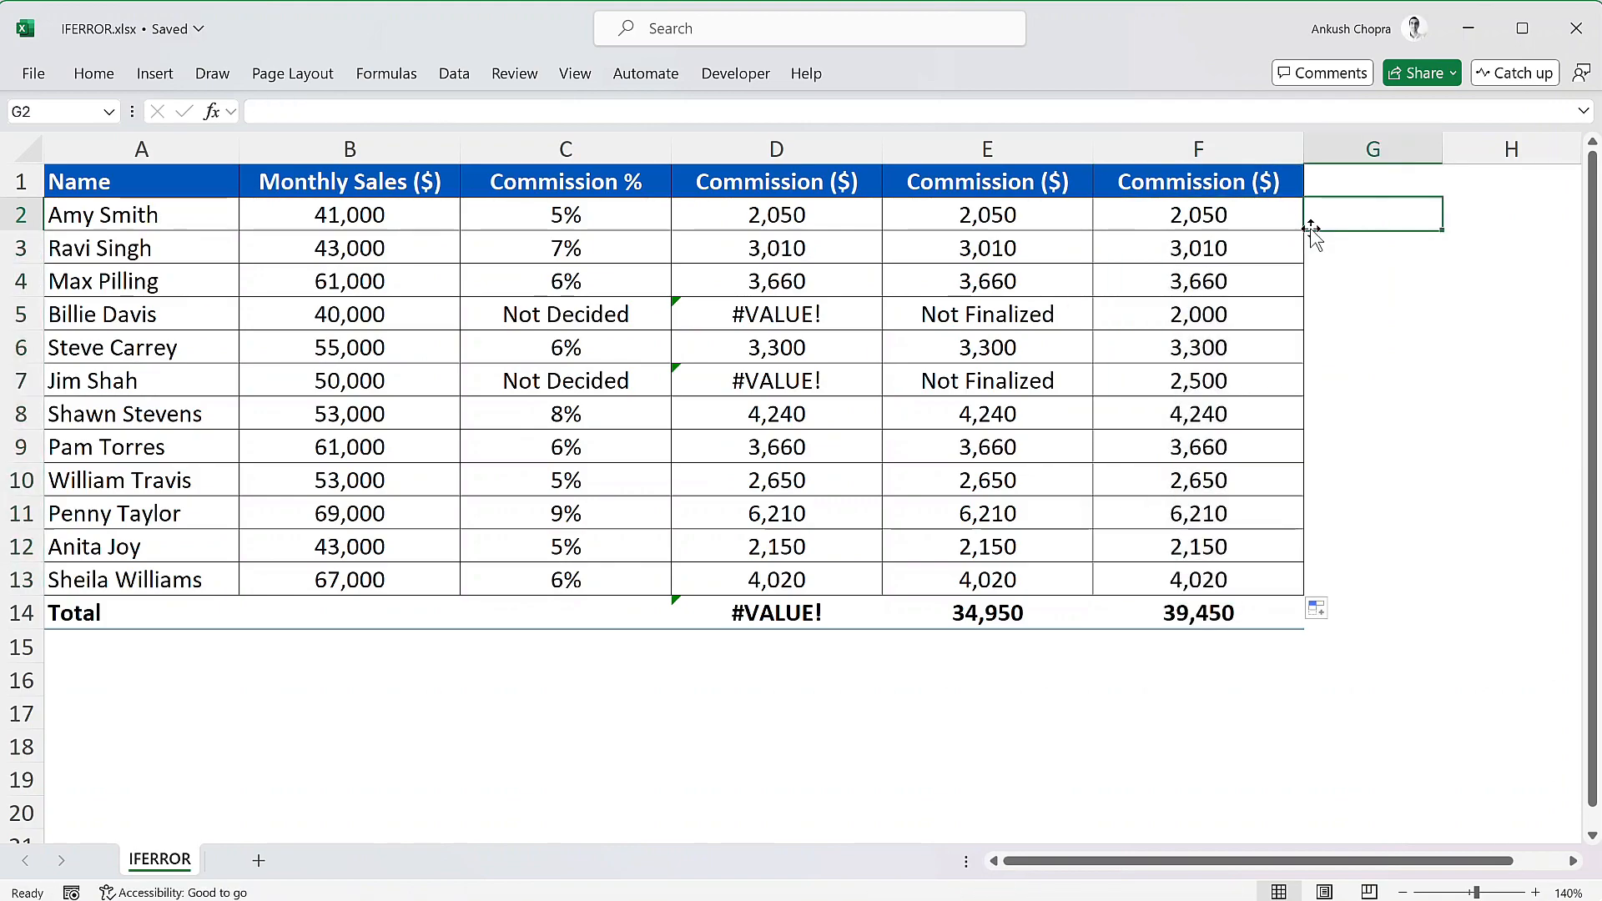